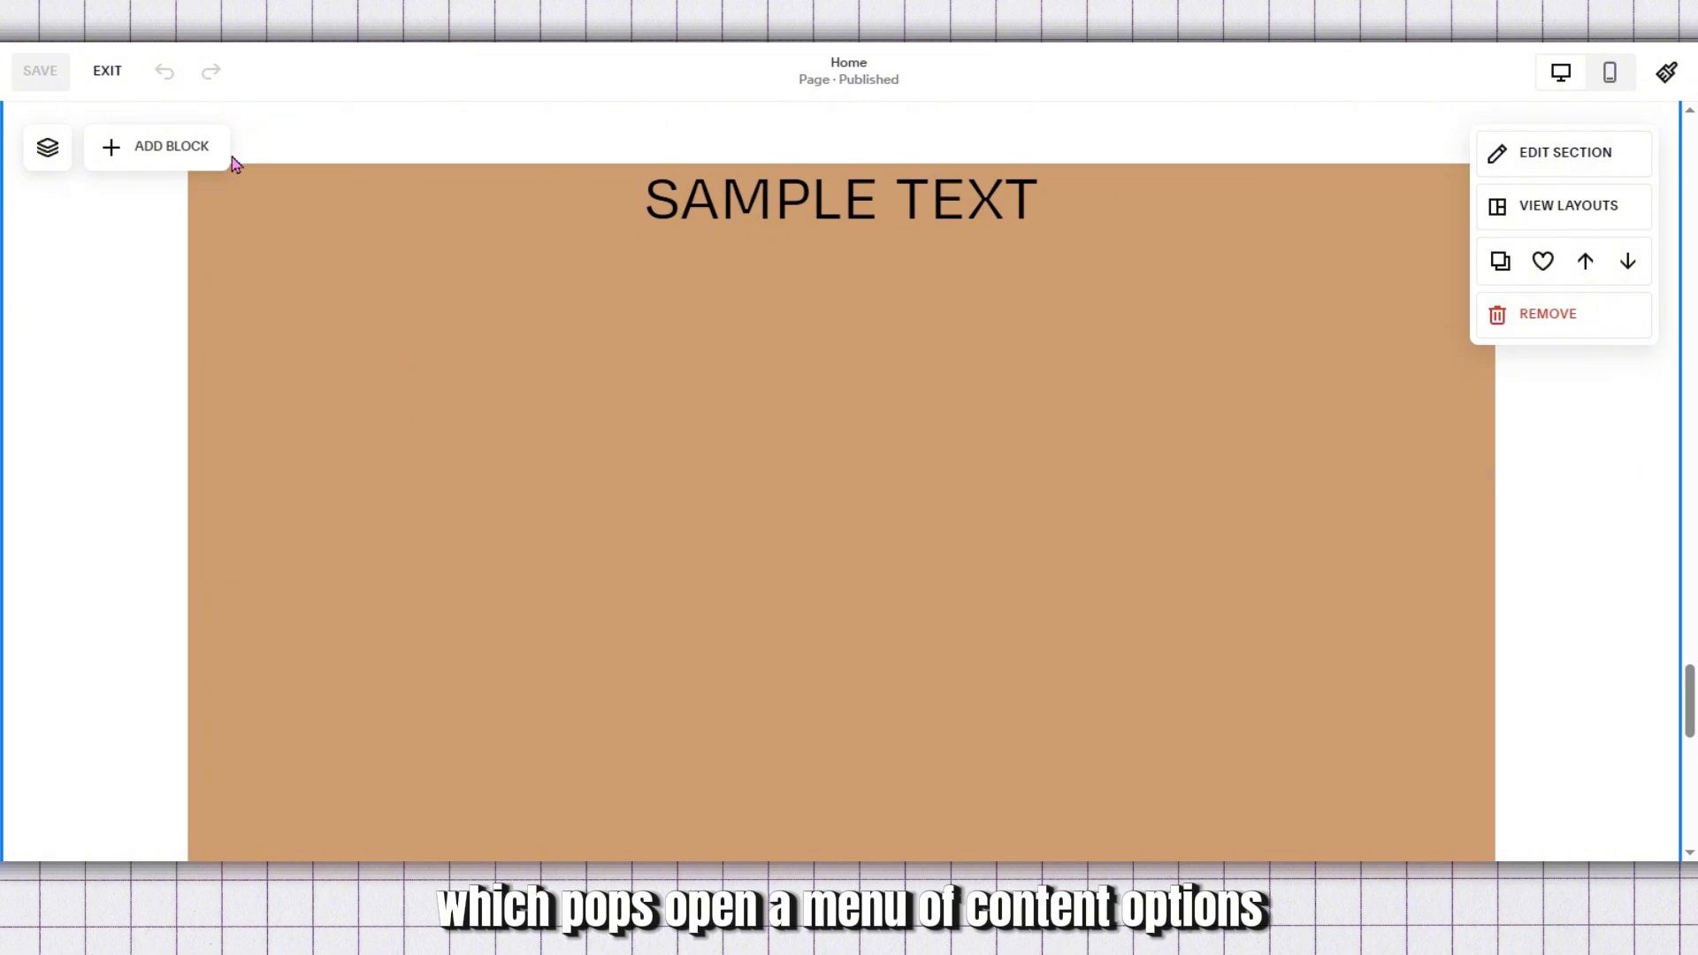
Step: Add a new text block and move it into the brown area below the SAMPLE TEXT heading
left_click(174, 152)
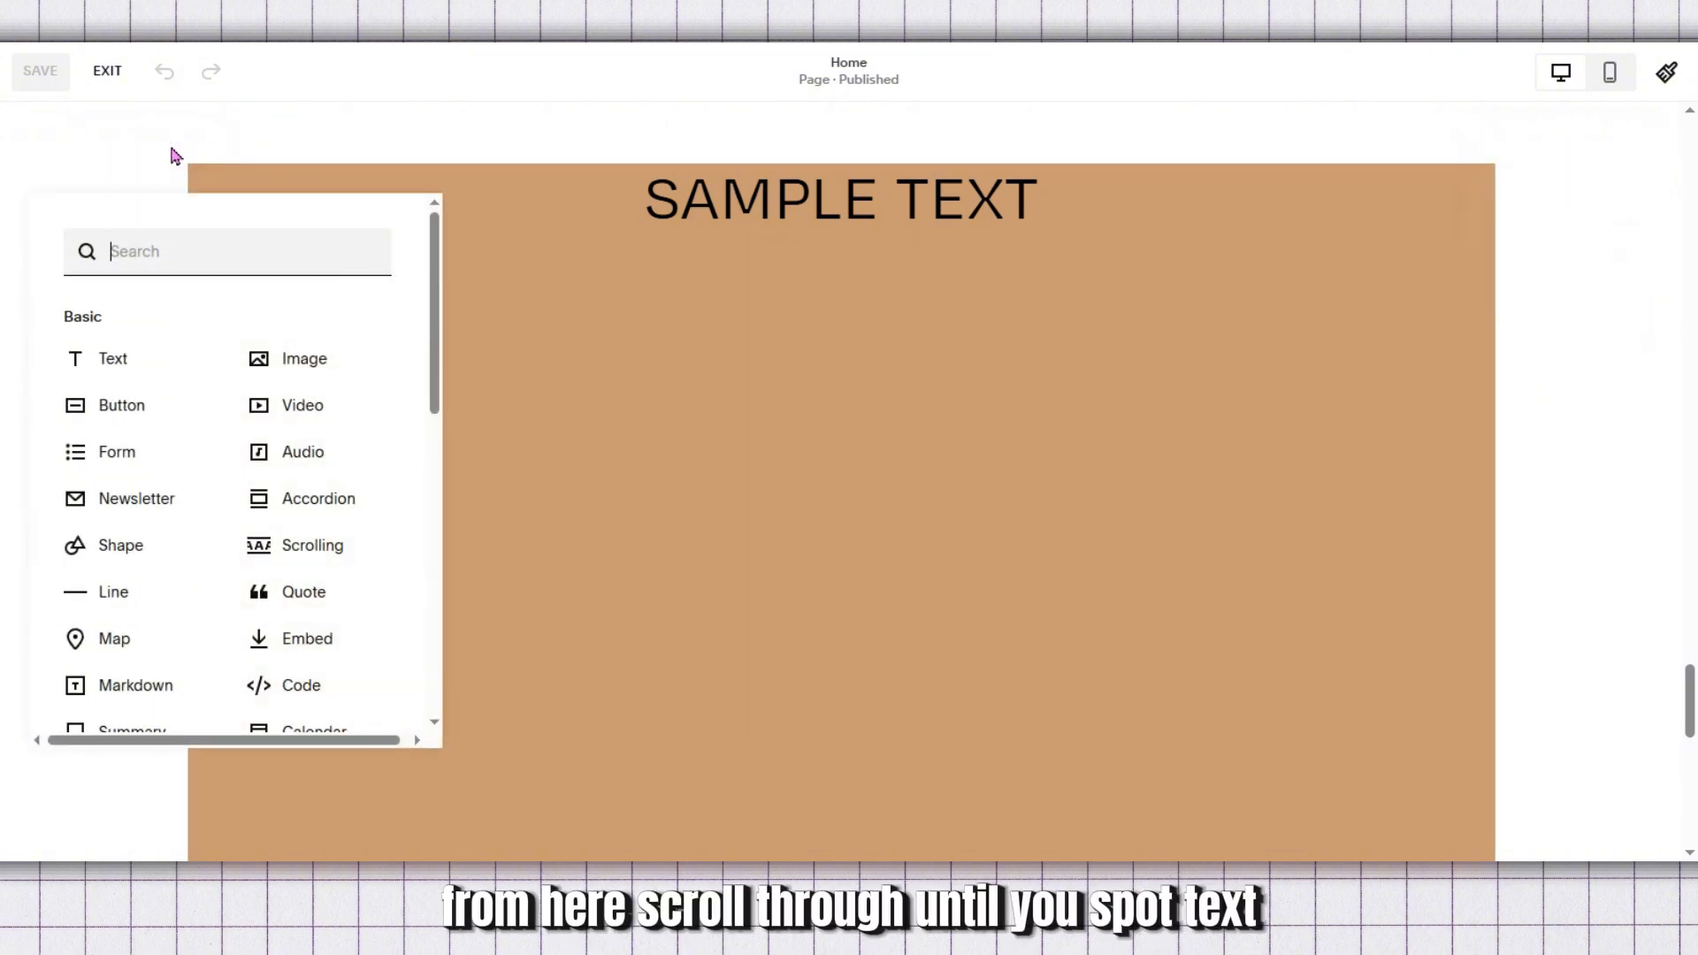
left_click(180, 369)
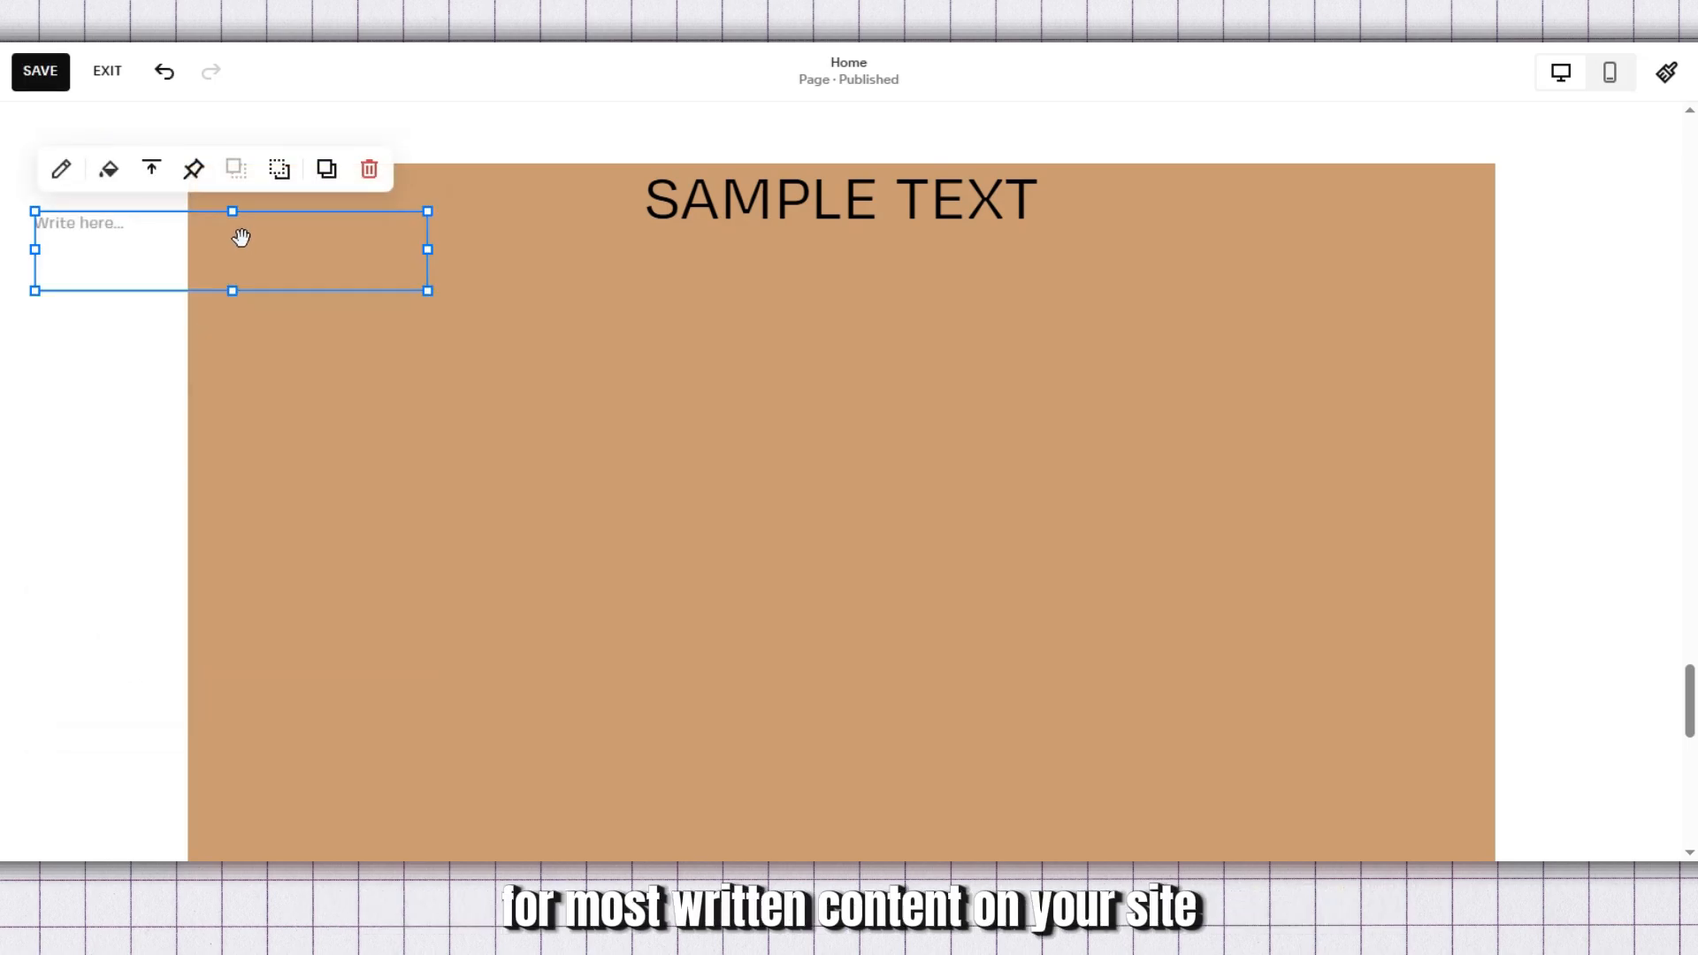
left_click(115, 231)
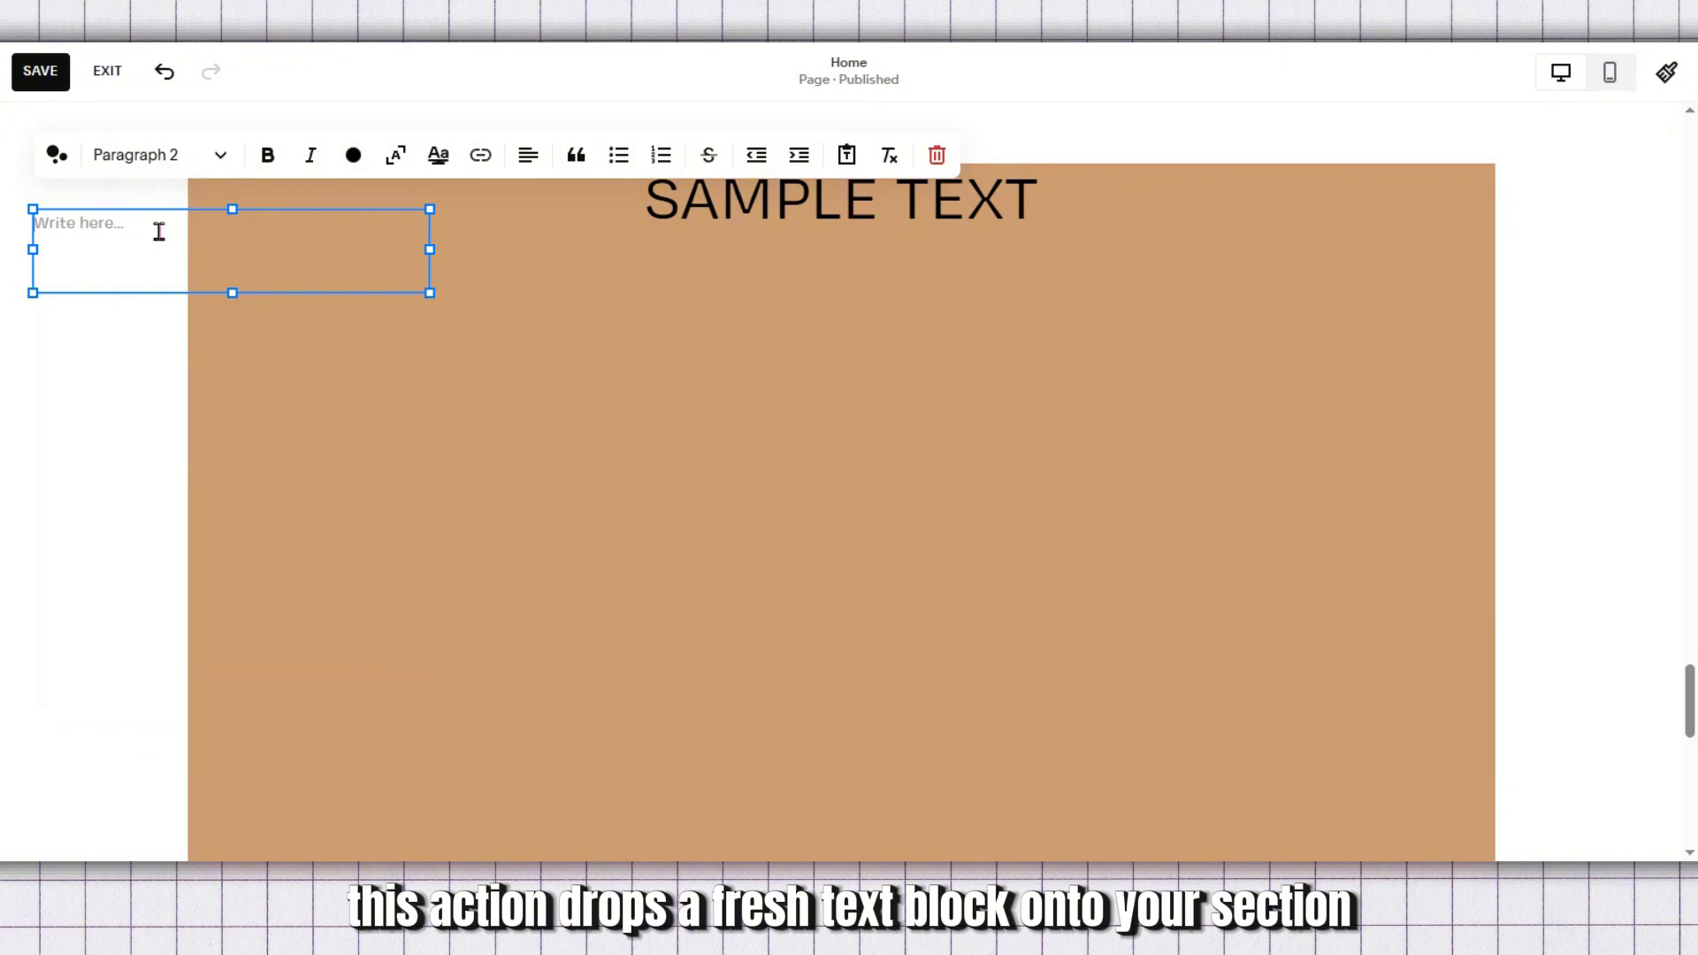
left_click(350, 308)
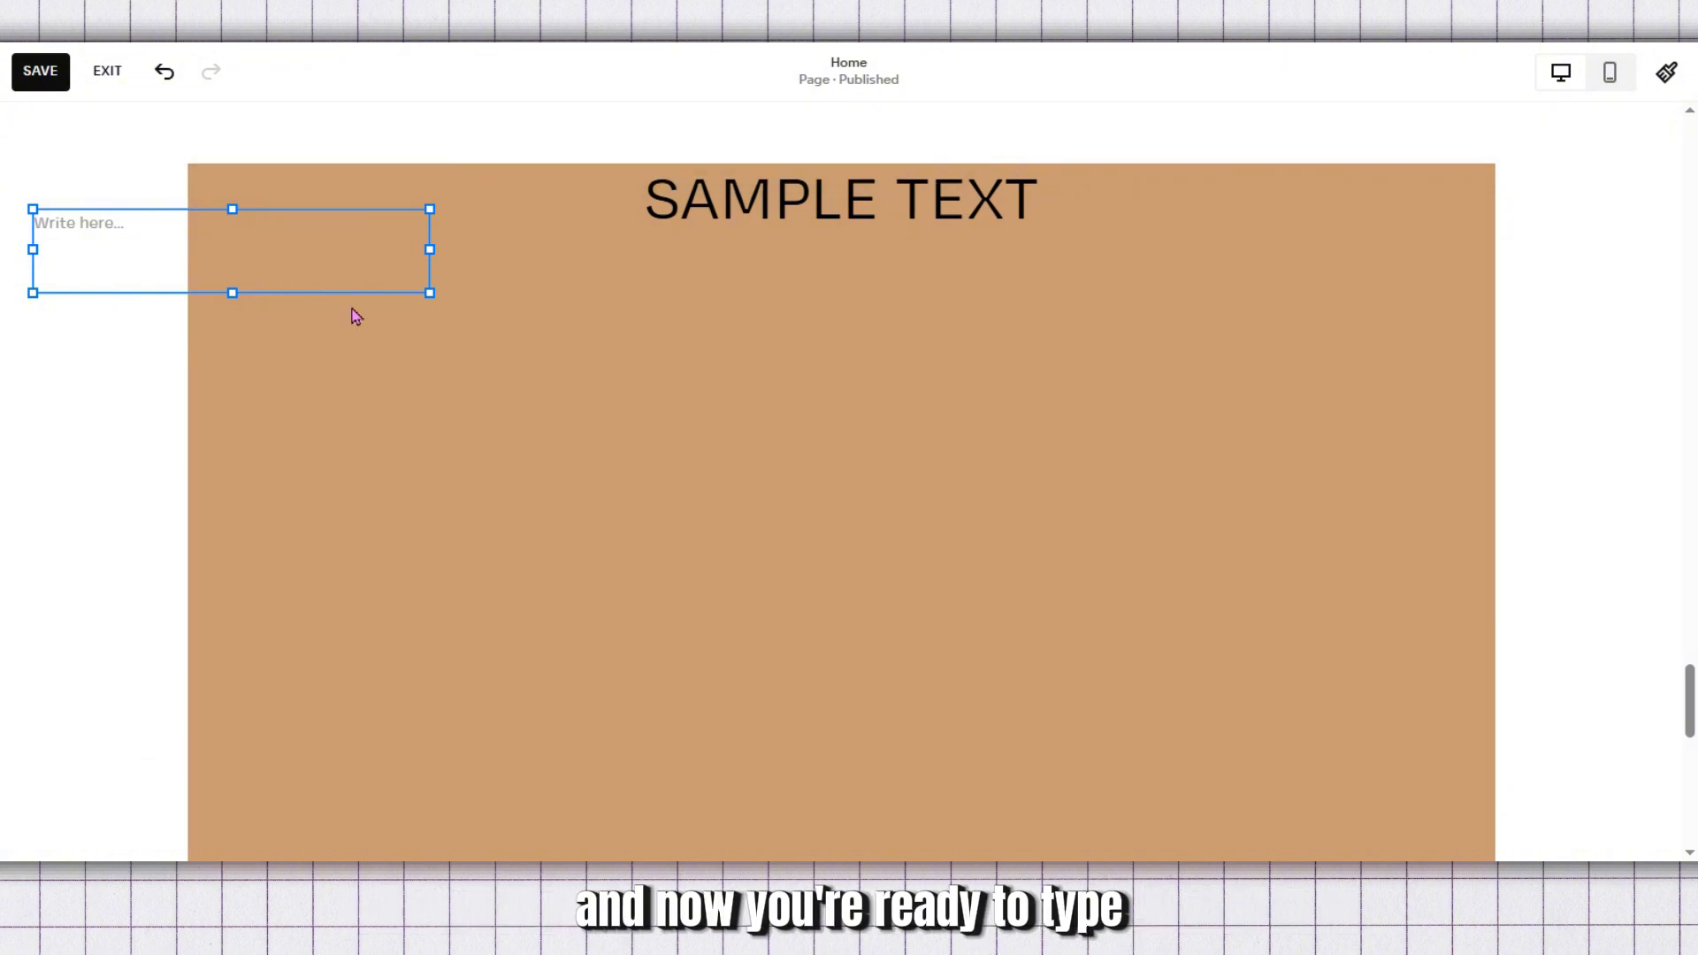
left_click(322, 258)
left_click_drag(322, 258, 731, 437)
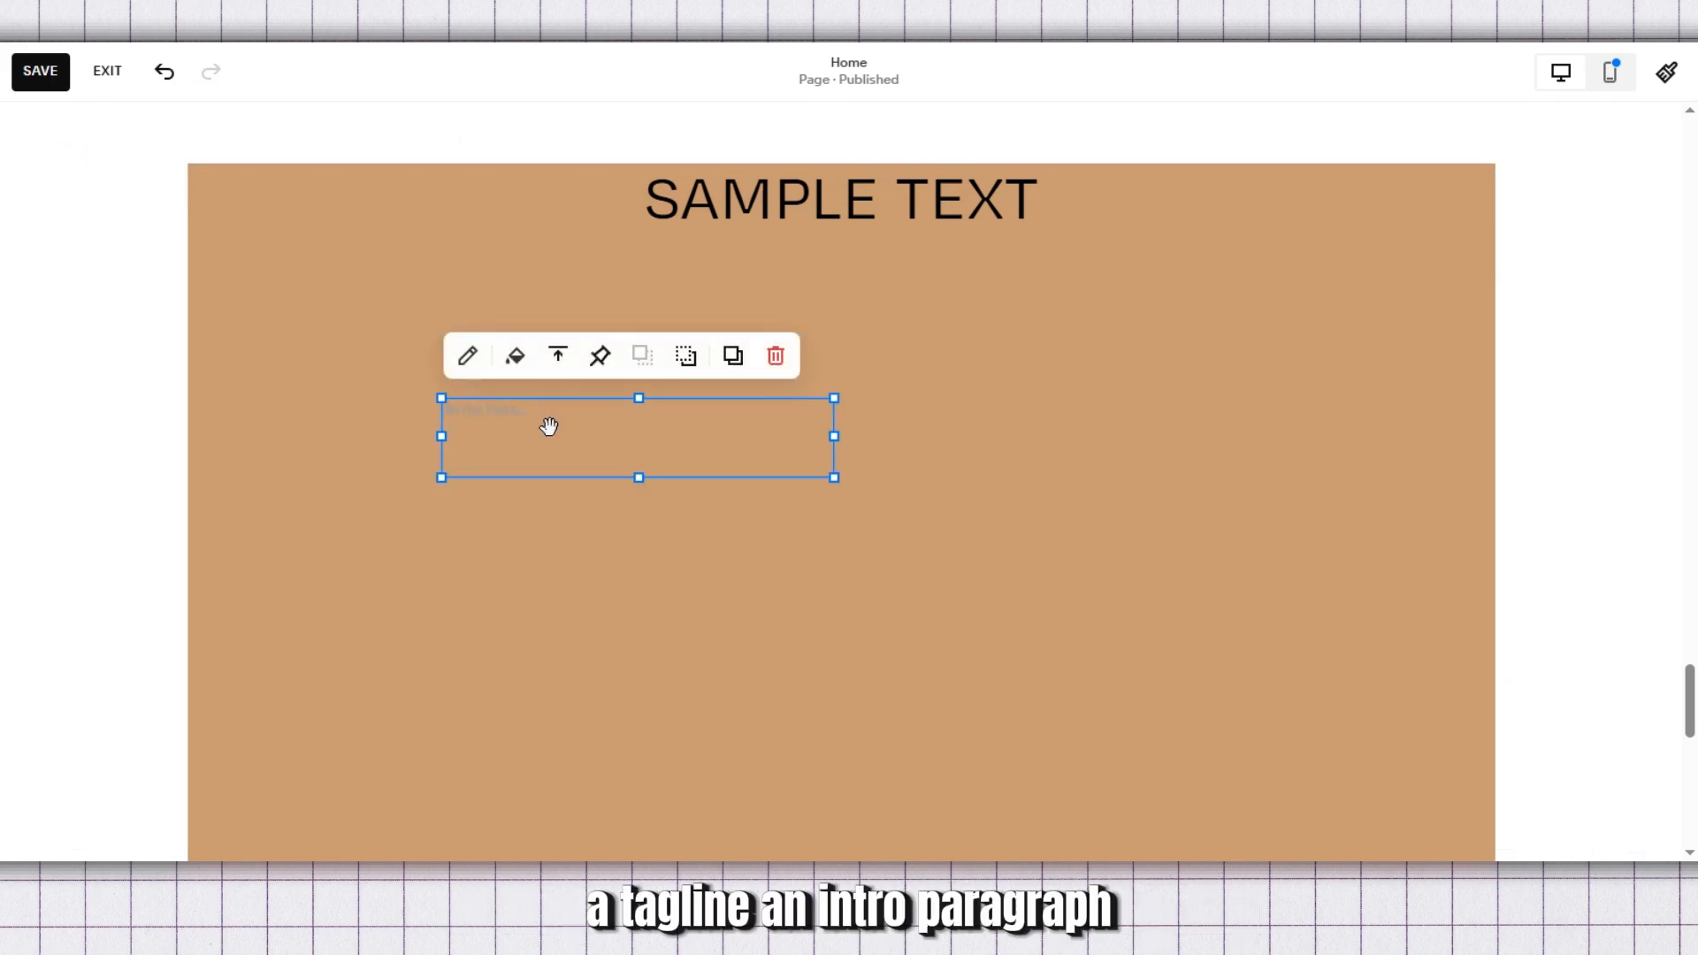
Step: Enter "INTRO PARAGRAPH" in the new text block
left_click(511, 420)
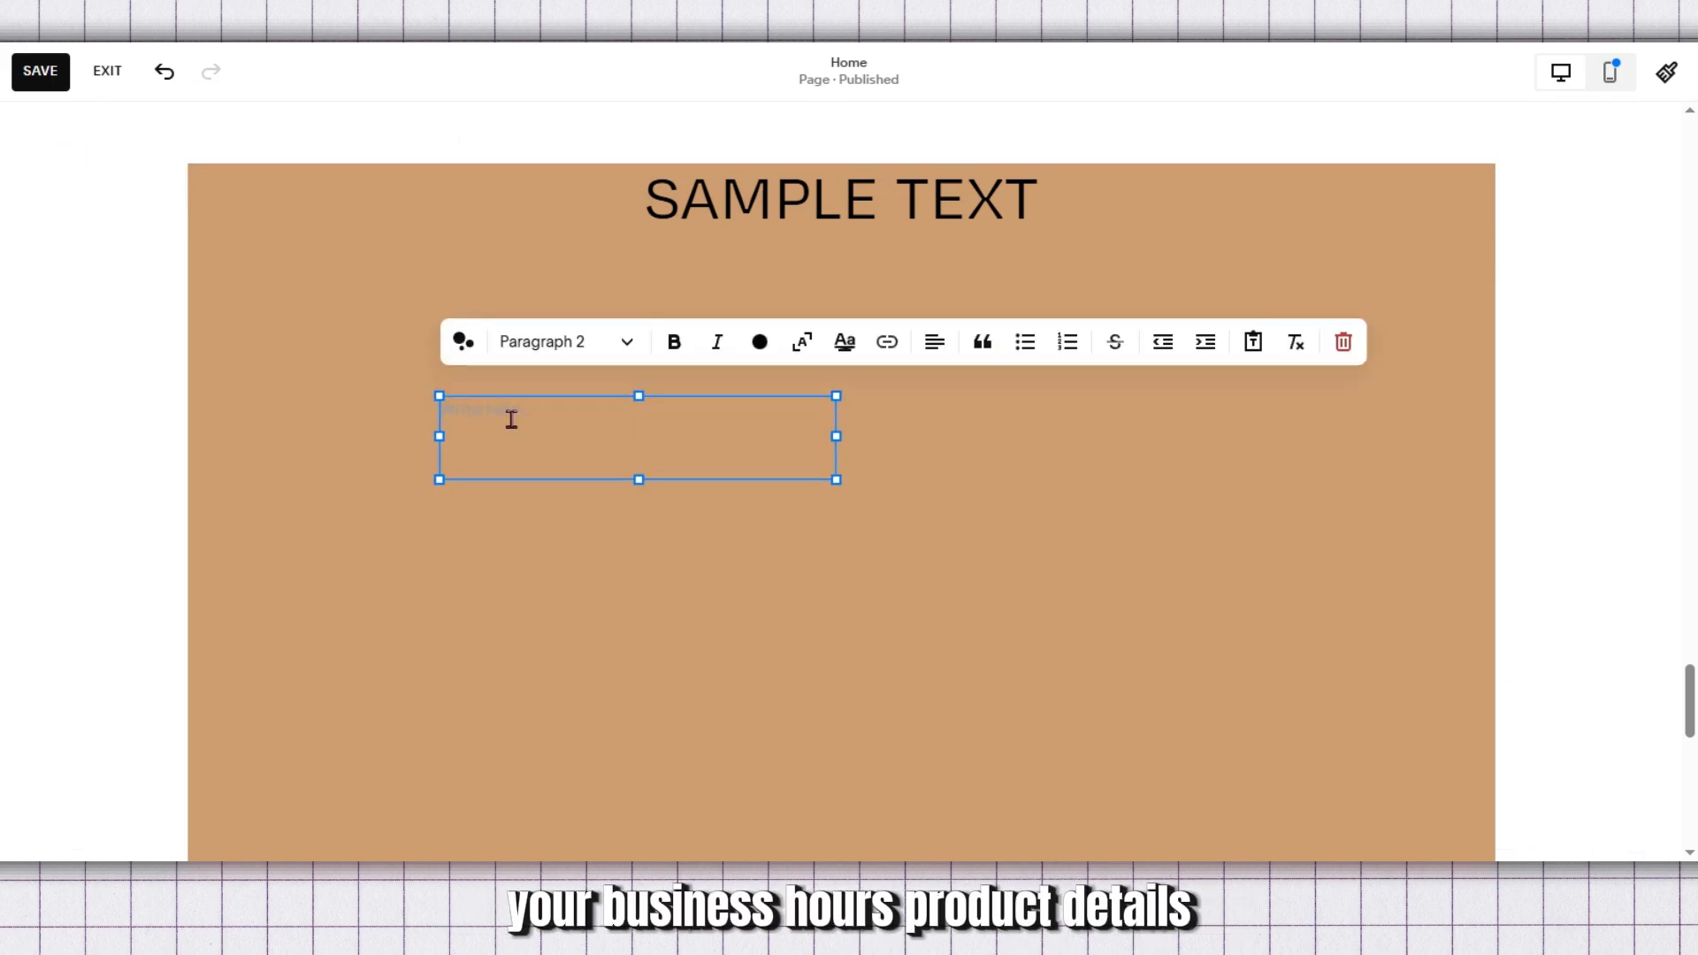
type("INTRO PAR")
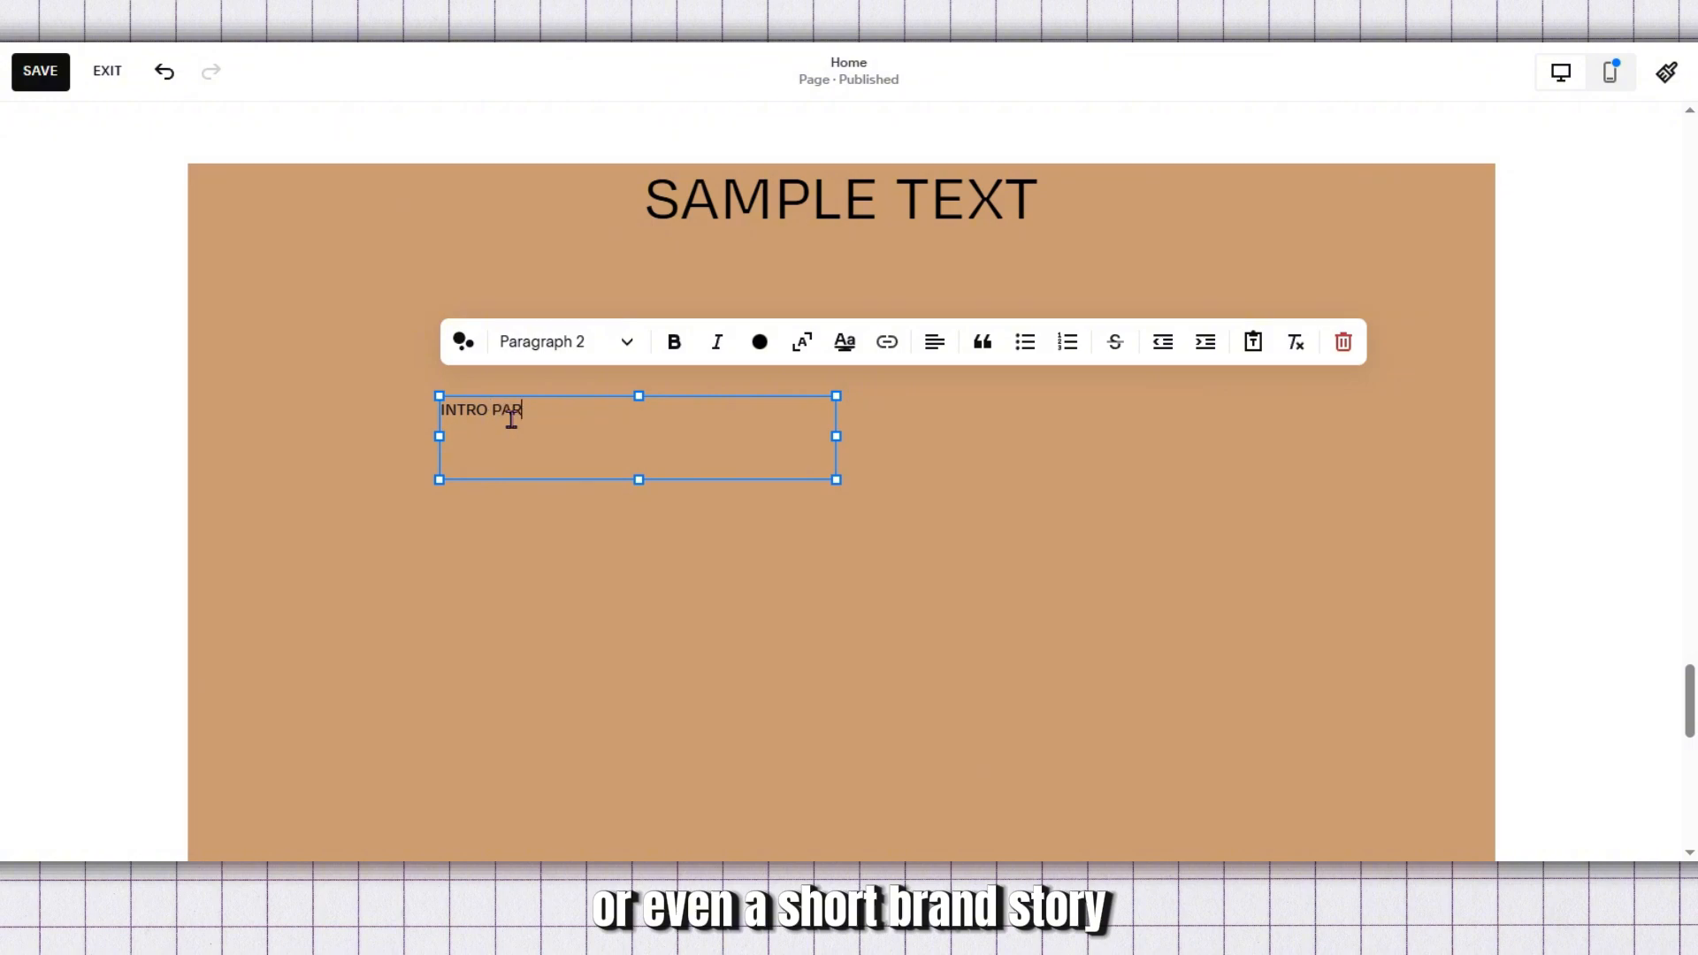
type("AGRAPH")
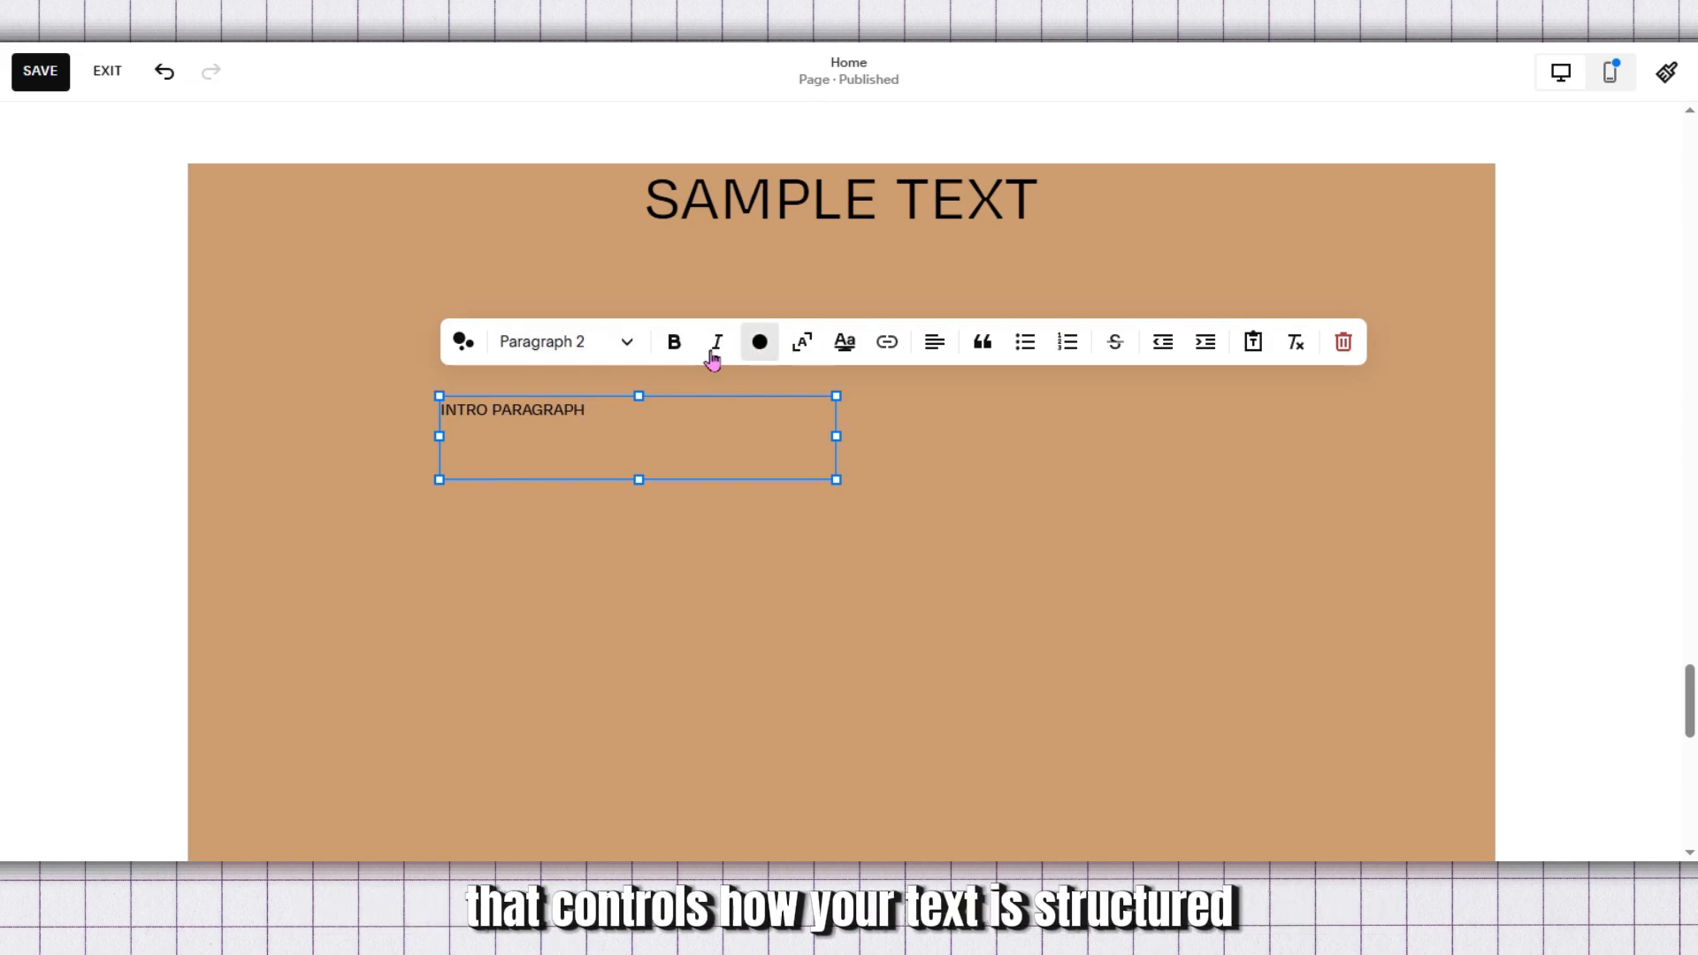
Step: Set the INTRO PARAGRAPH text to Heading 3 and widen its block so the words fit on one line
left_click(627, 343)
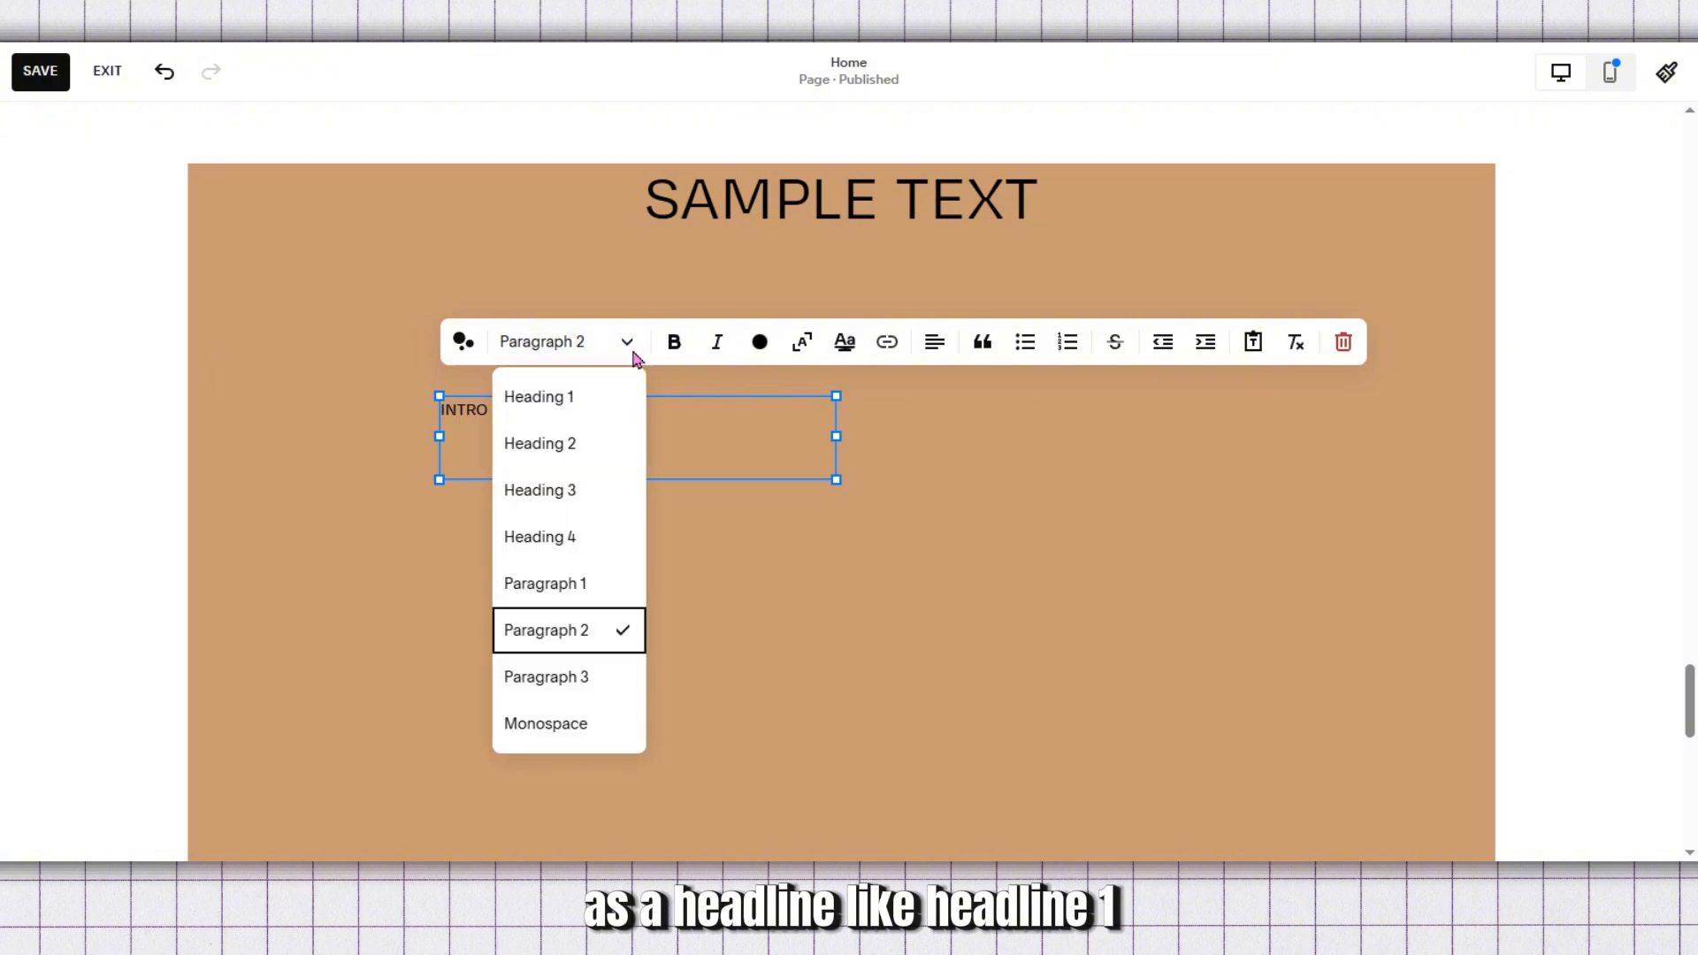
left_click(595, 443)
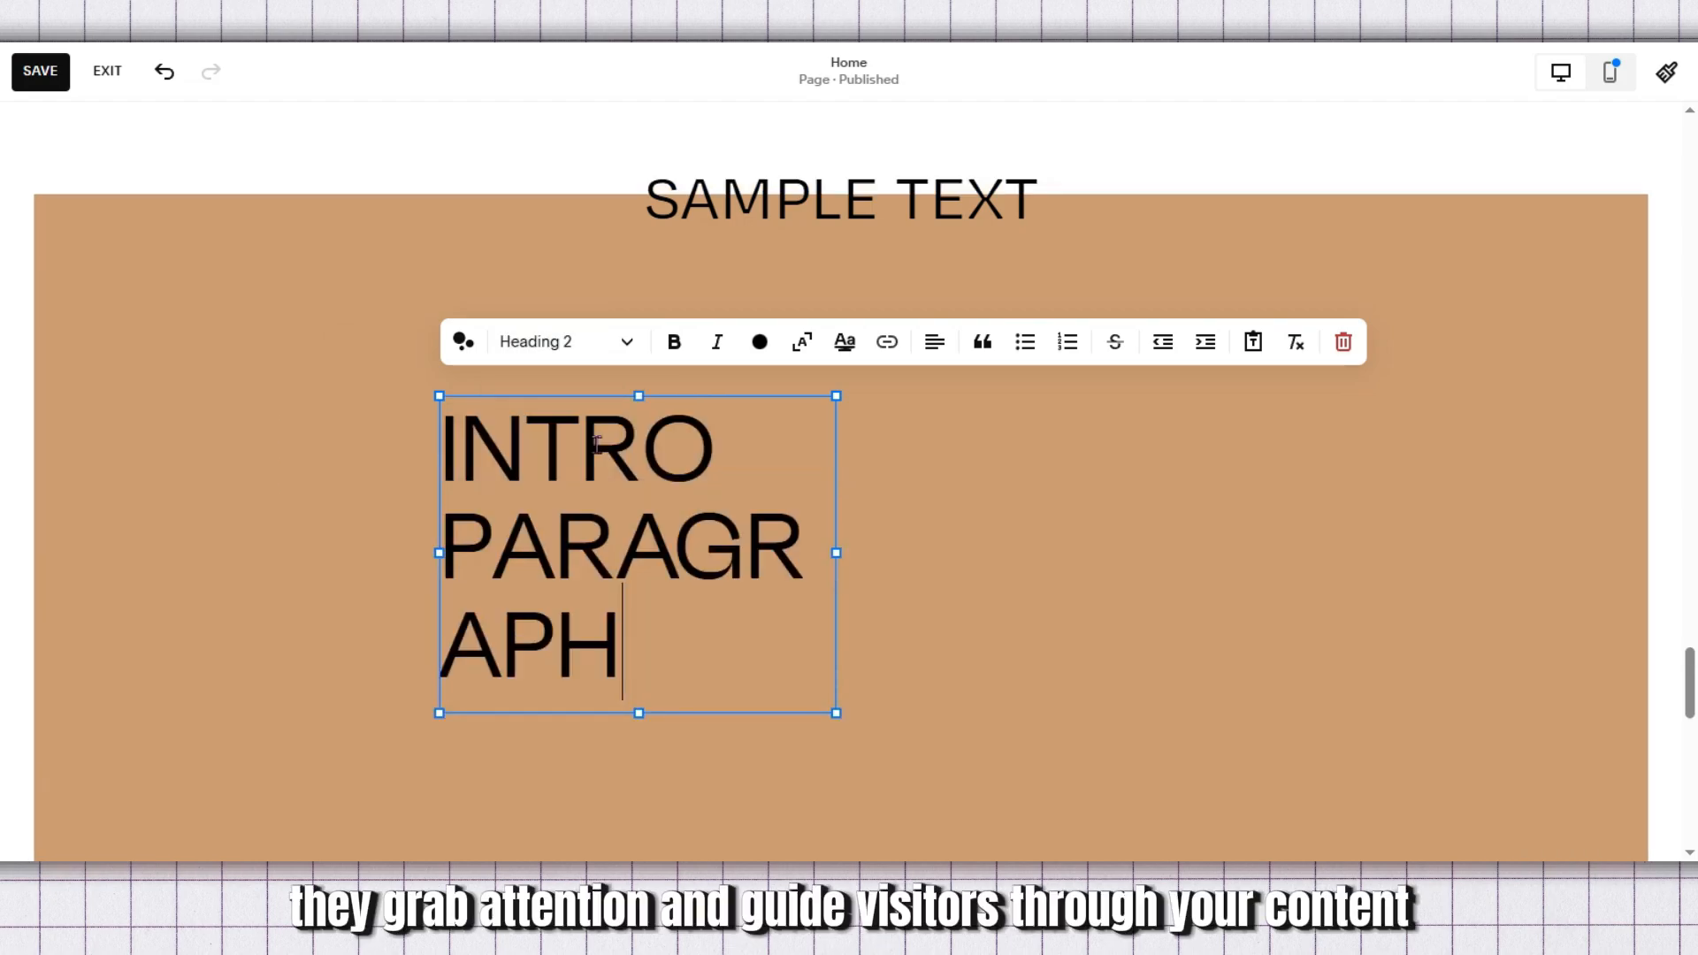
left_click_drag(840, 554, 1189, 522)
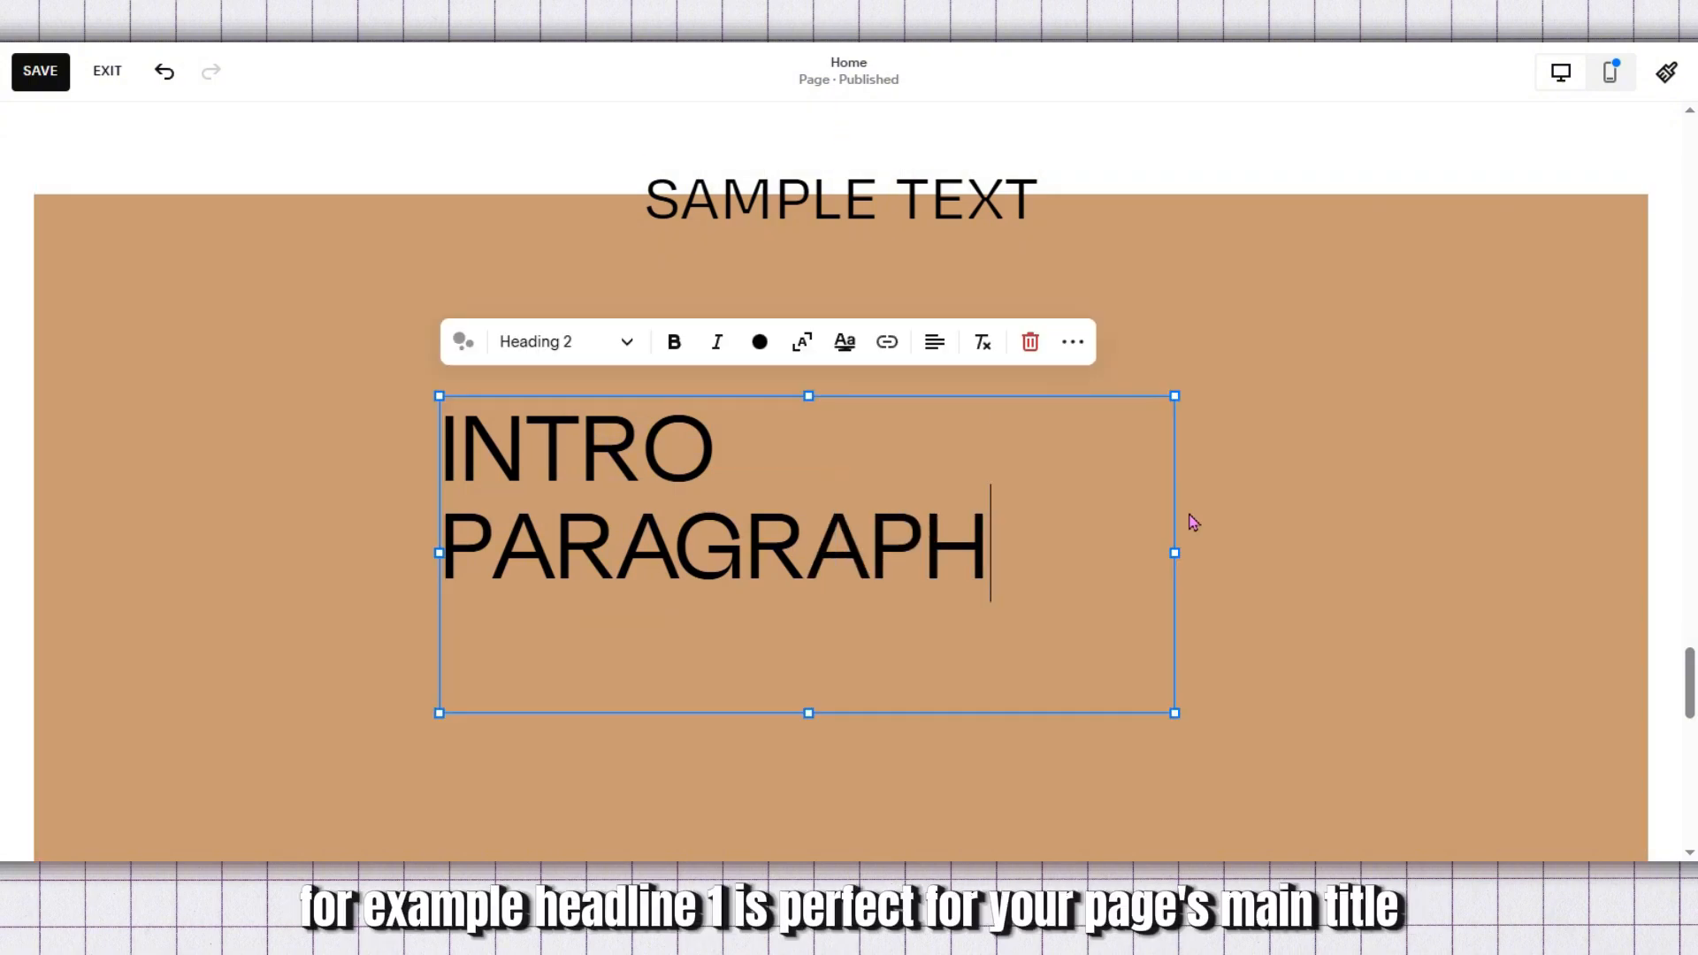
left_click(624, 354)
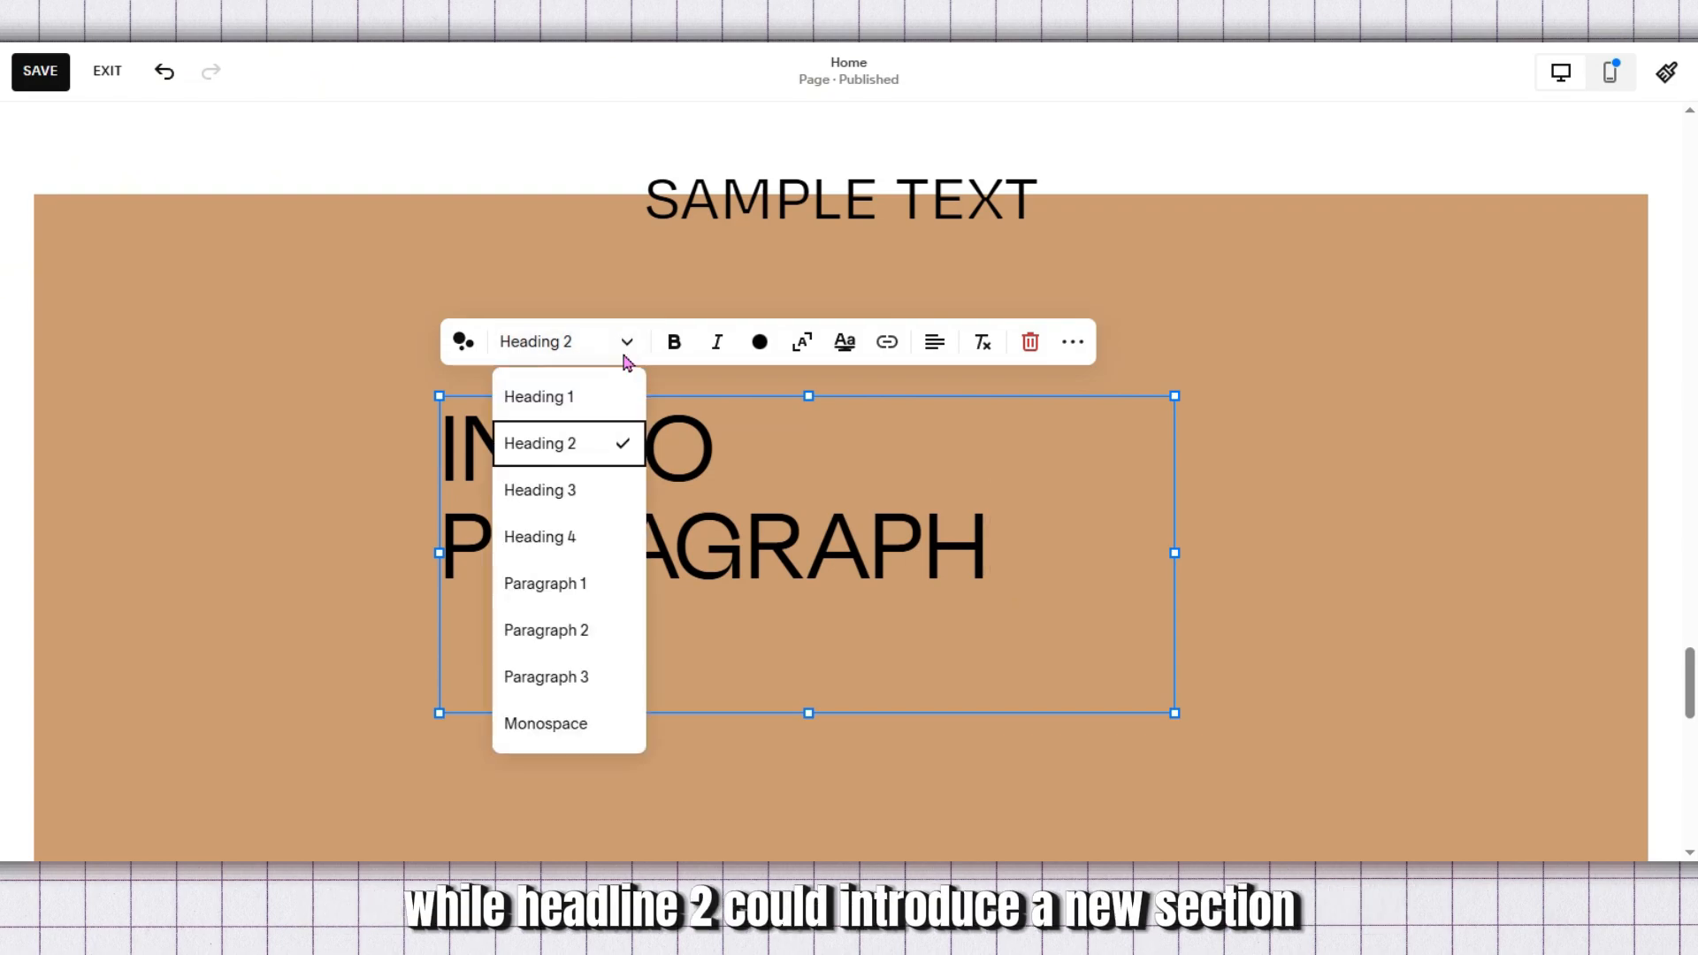
left_click(593, 491)
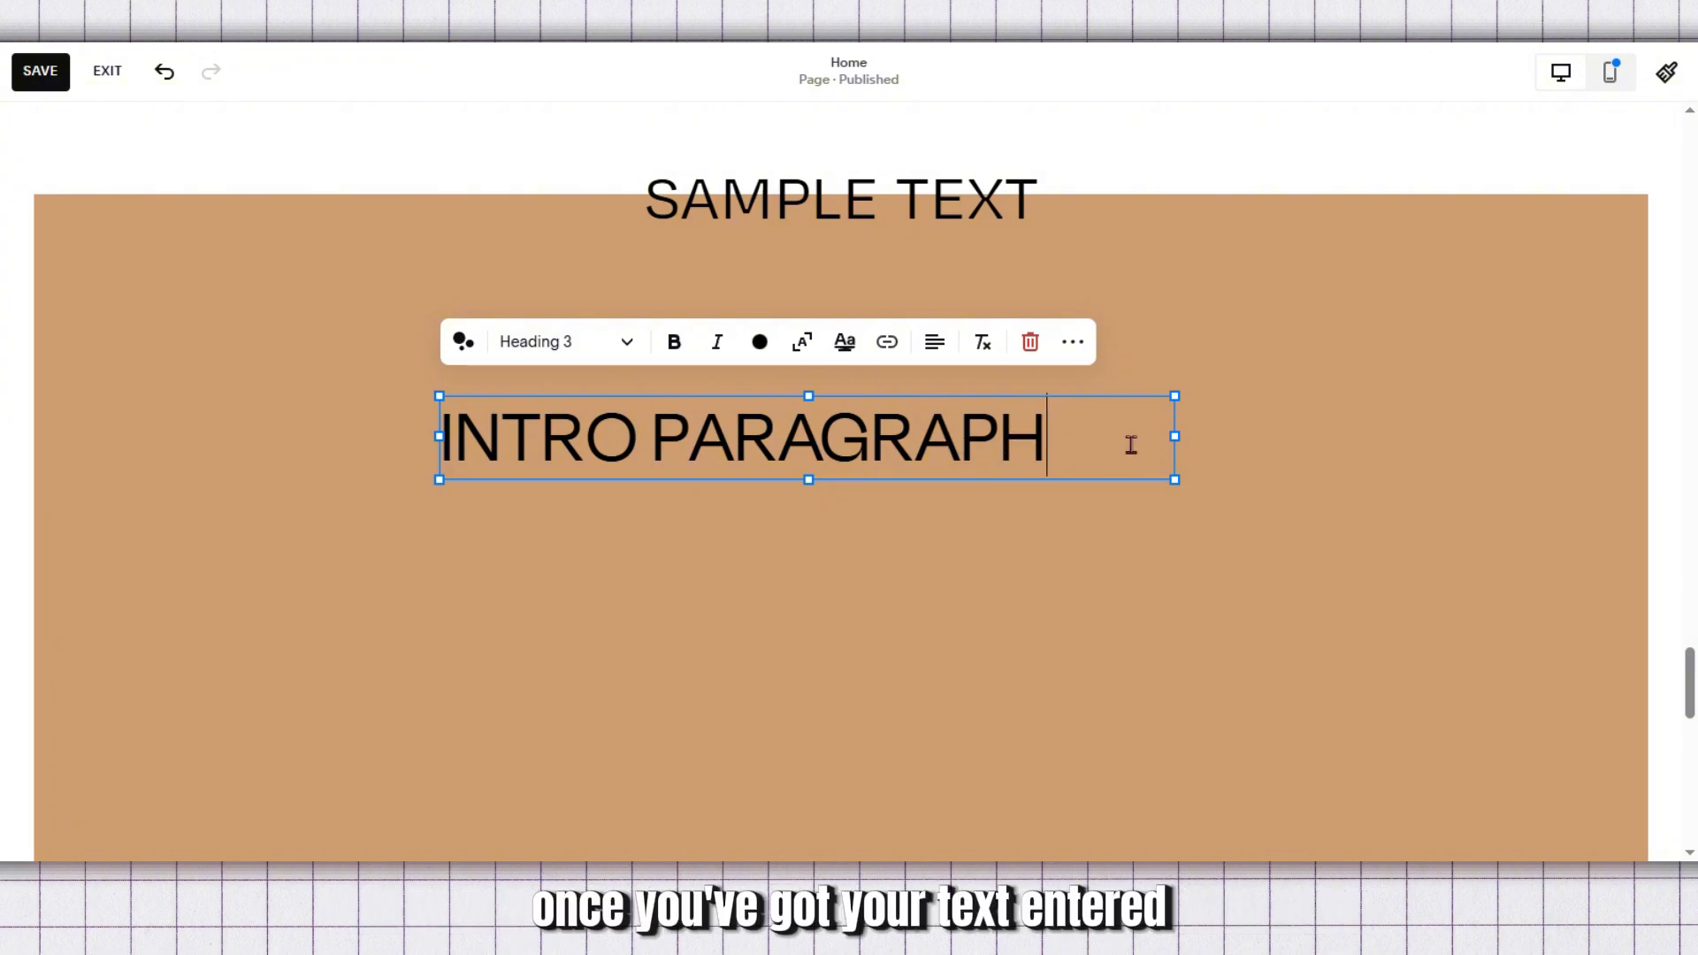
Step: Make the whole INTRO PARAGRAPH text bold and italic
left_click_drag(1131, 444, 431, 446)
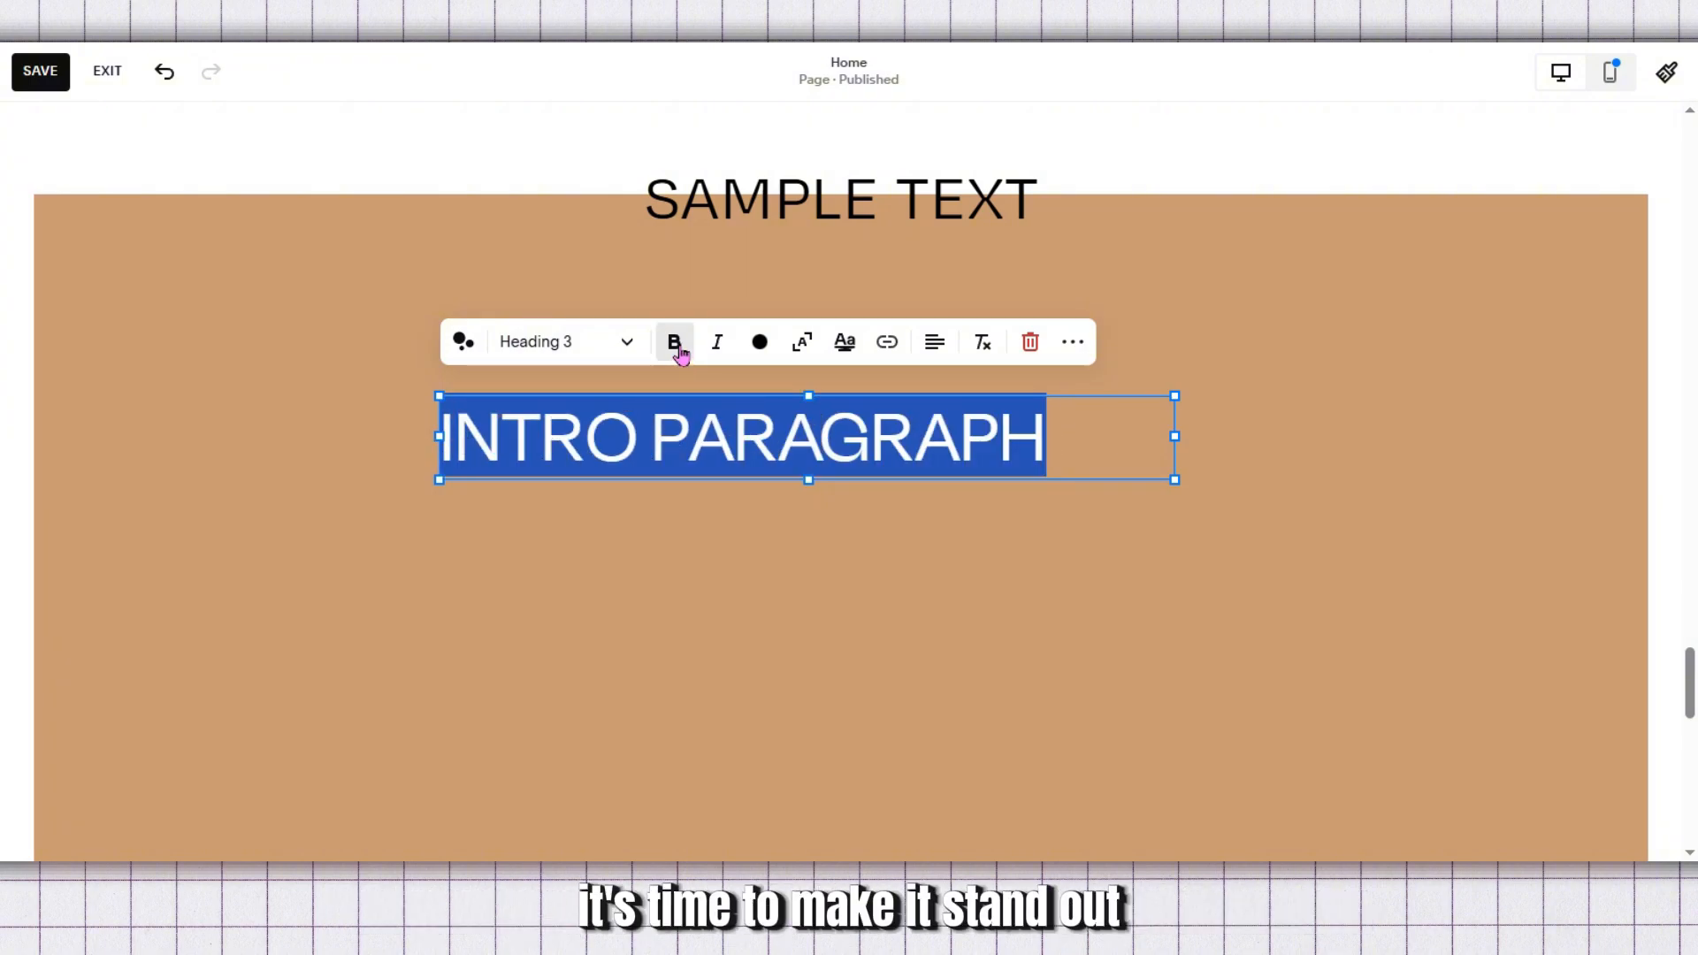
left_click(676, 348)
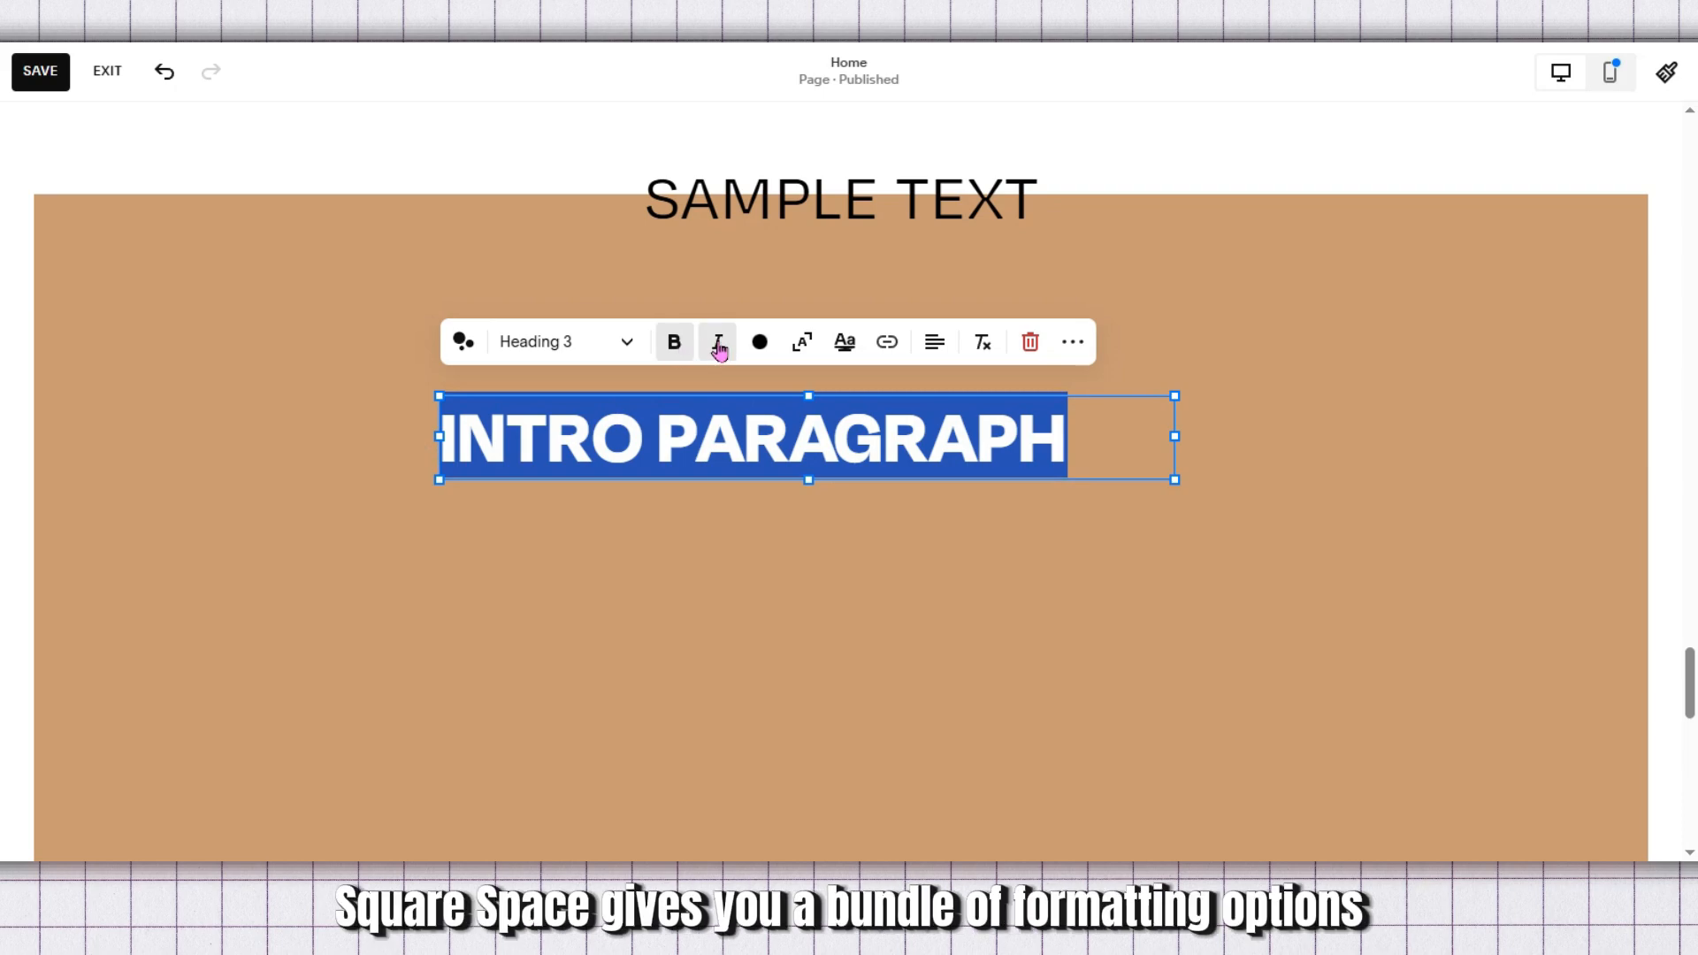
left_click(719, 348)
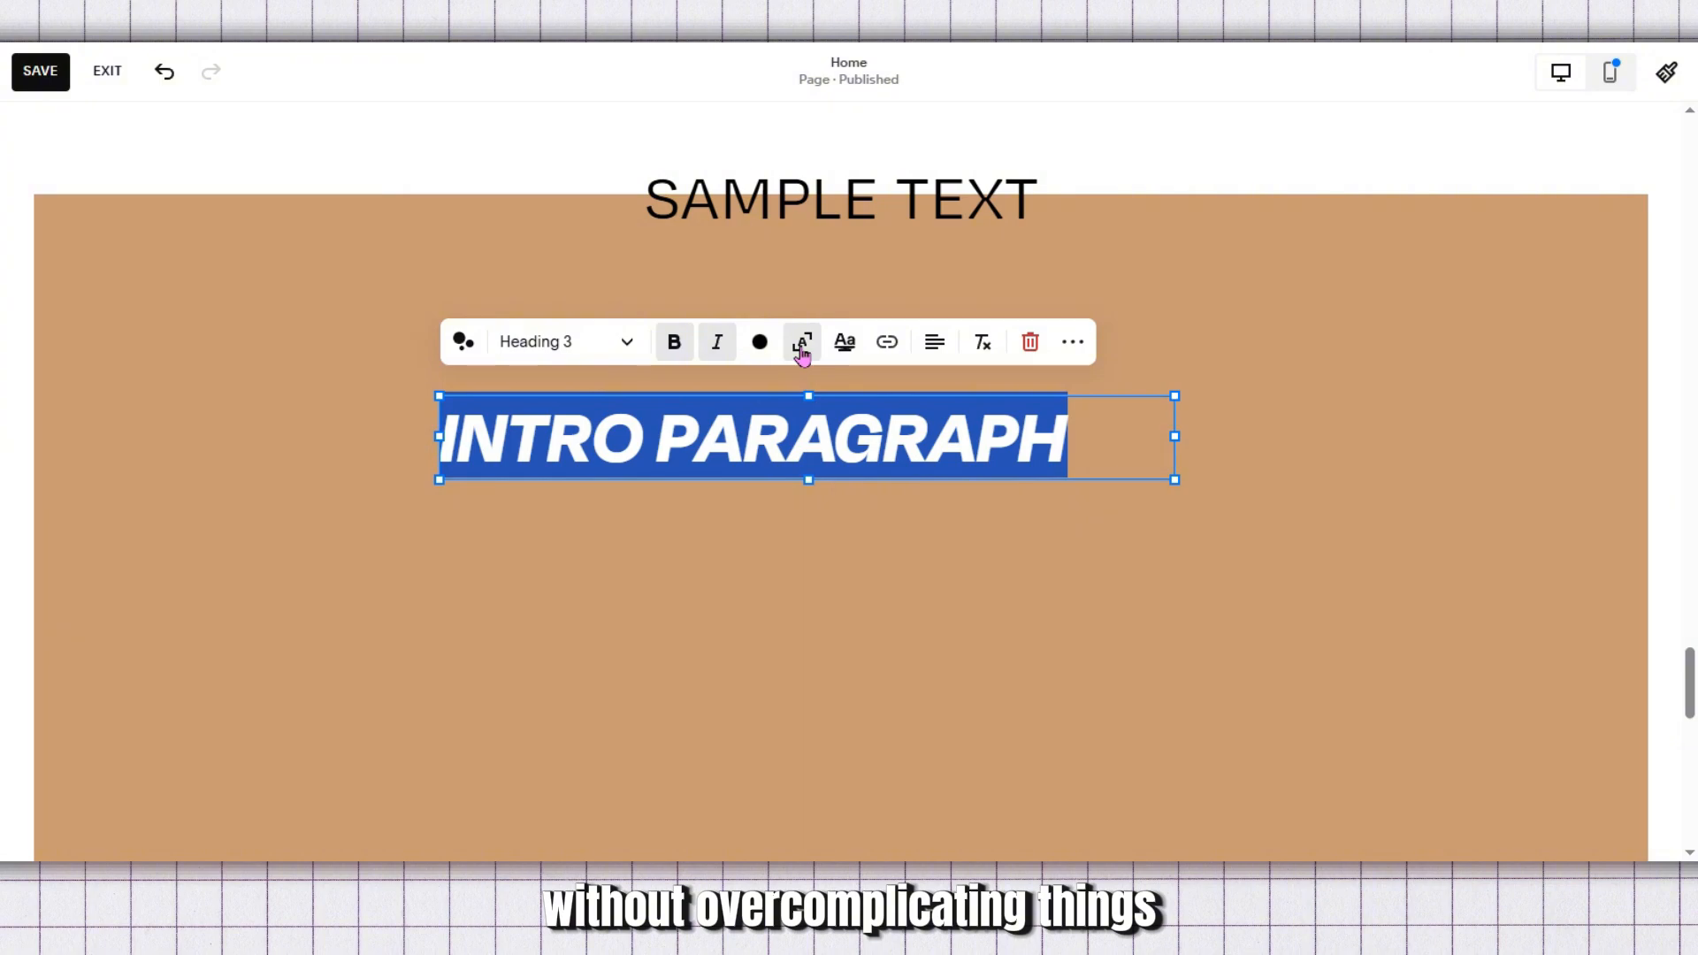
Step: Color the INTRO PARAGRAPH text with the red from the site palette
left_click(759, 345)
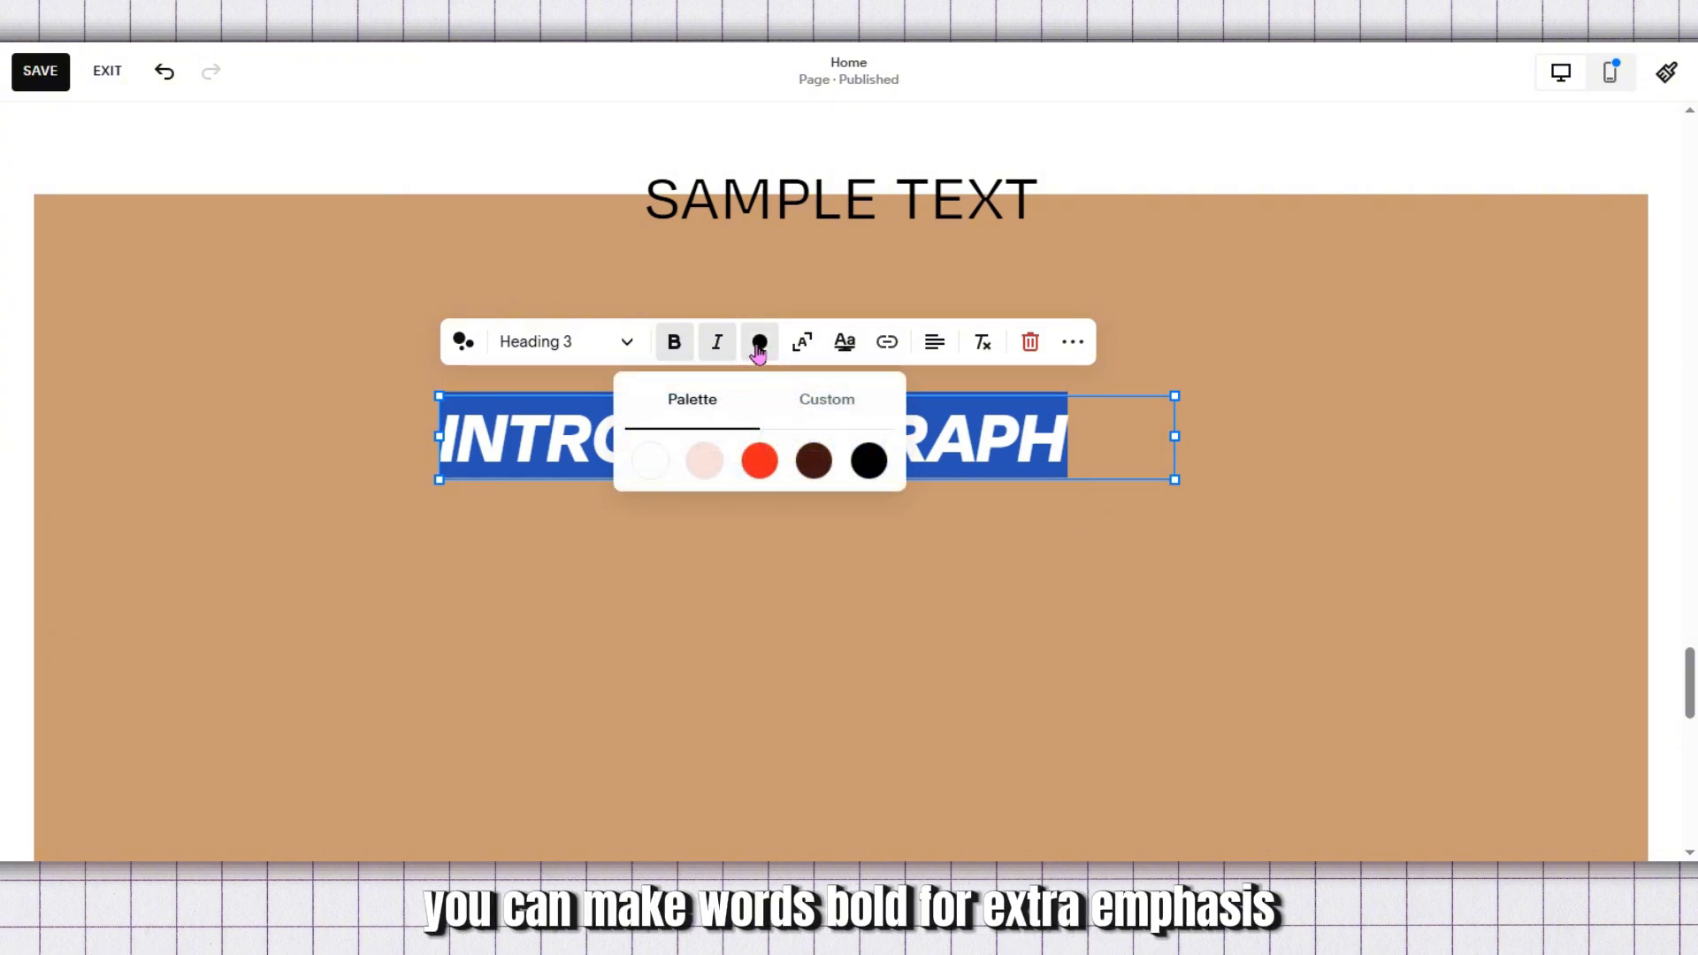
left_click(760, 469)
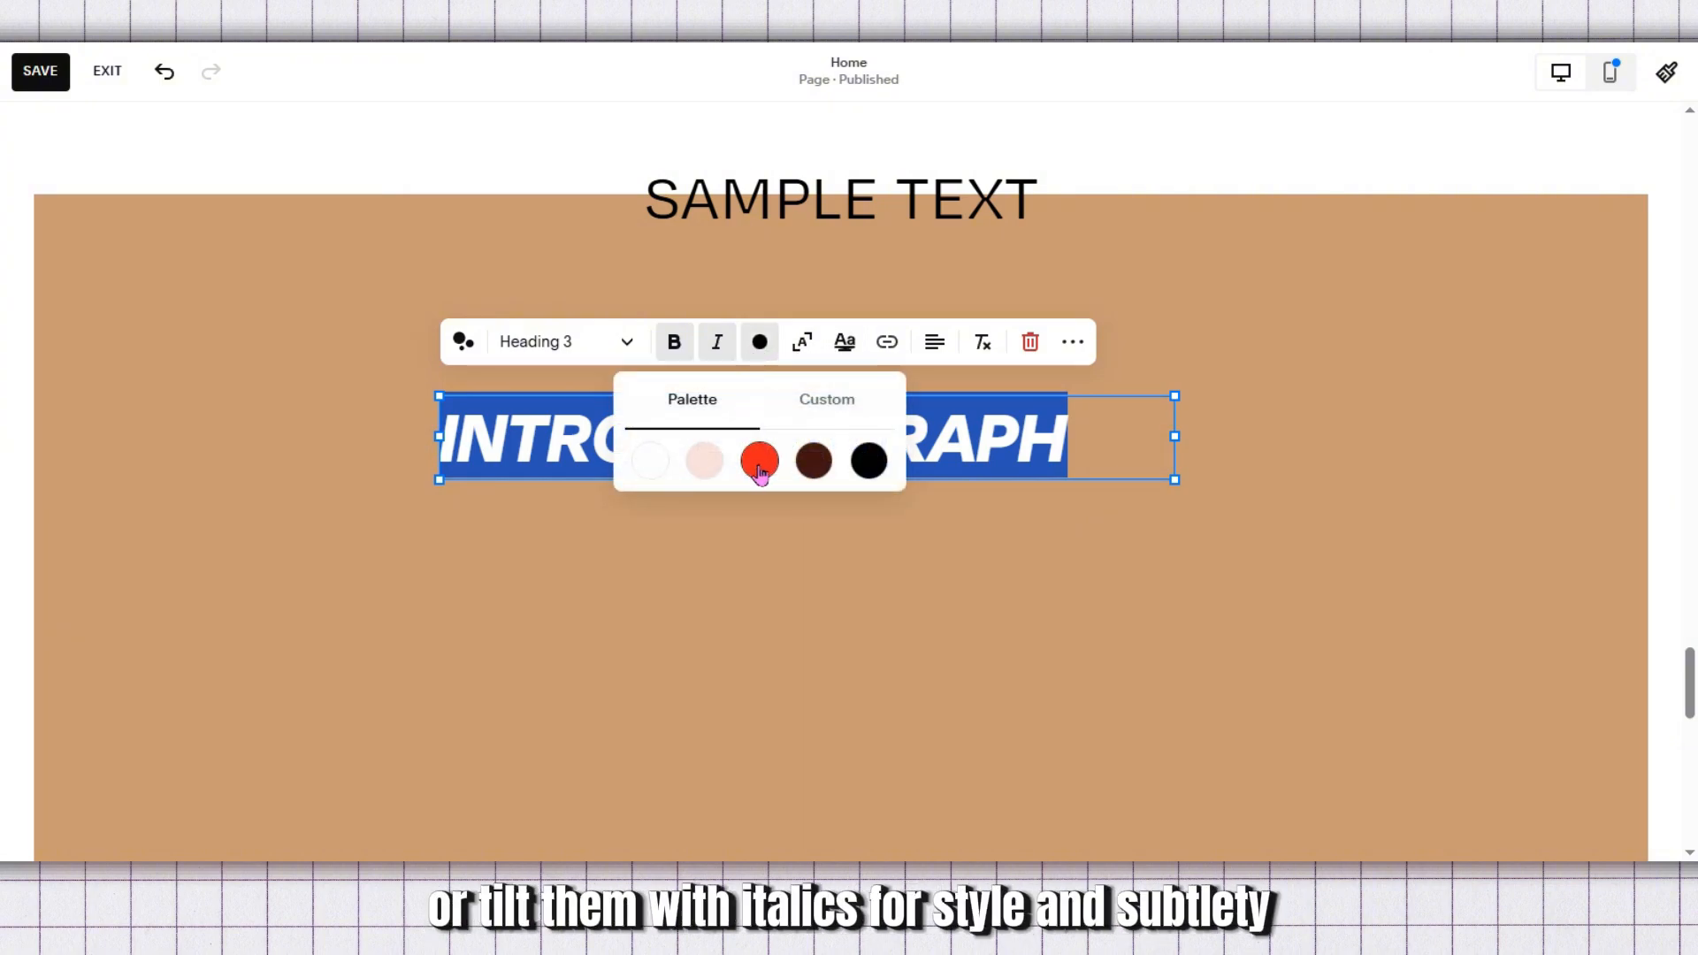
left_click(811, 469)
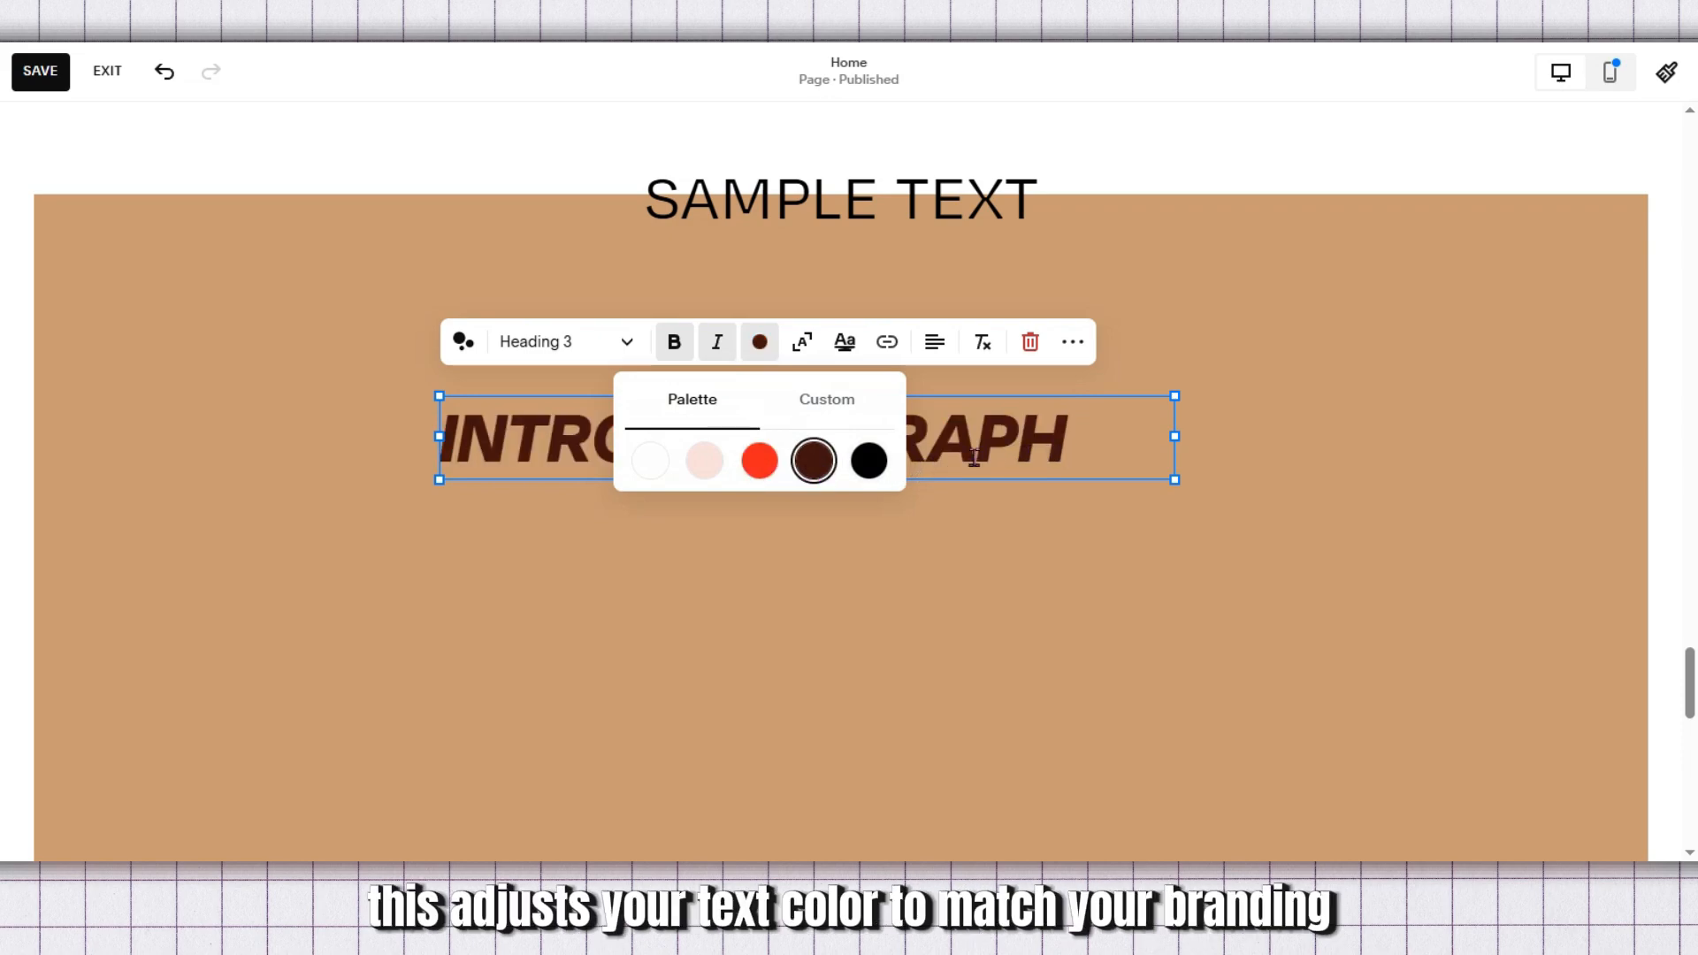
left_click(754, 462)
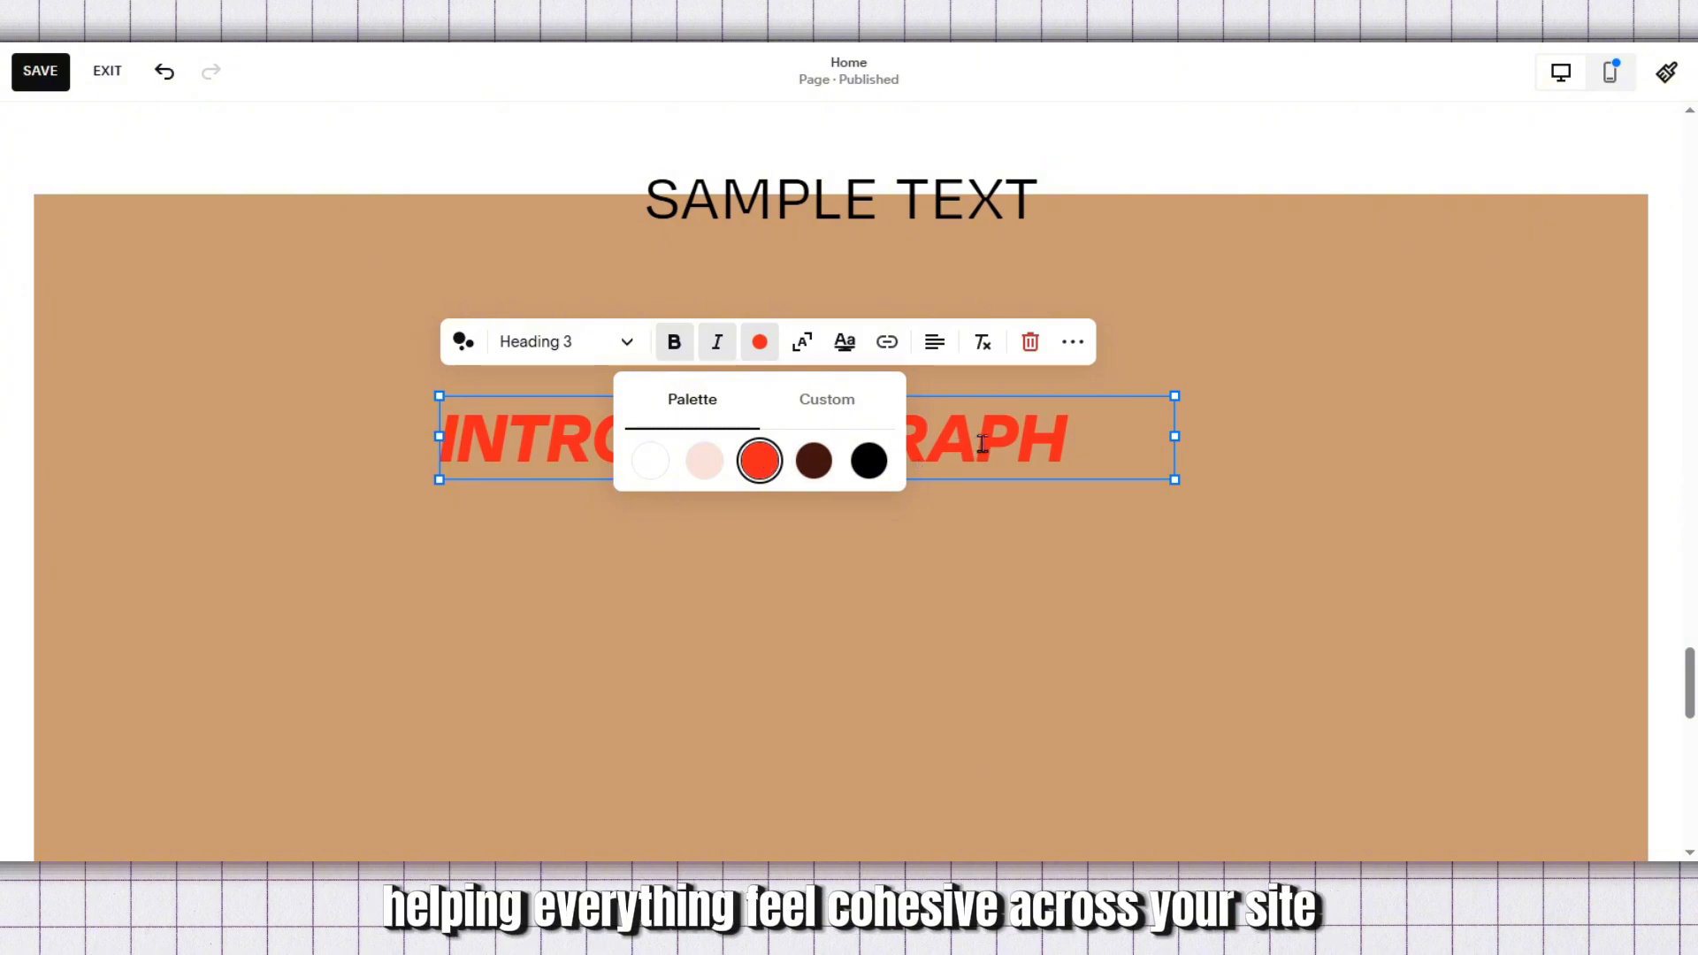
Step: Try scaling the INTRO PARAGRAPH text to fill the full width of its block
left_click(1073, 440)
left_click_drag(1078, 439, 442, 449)
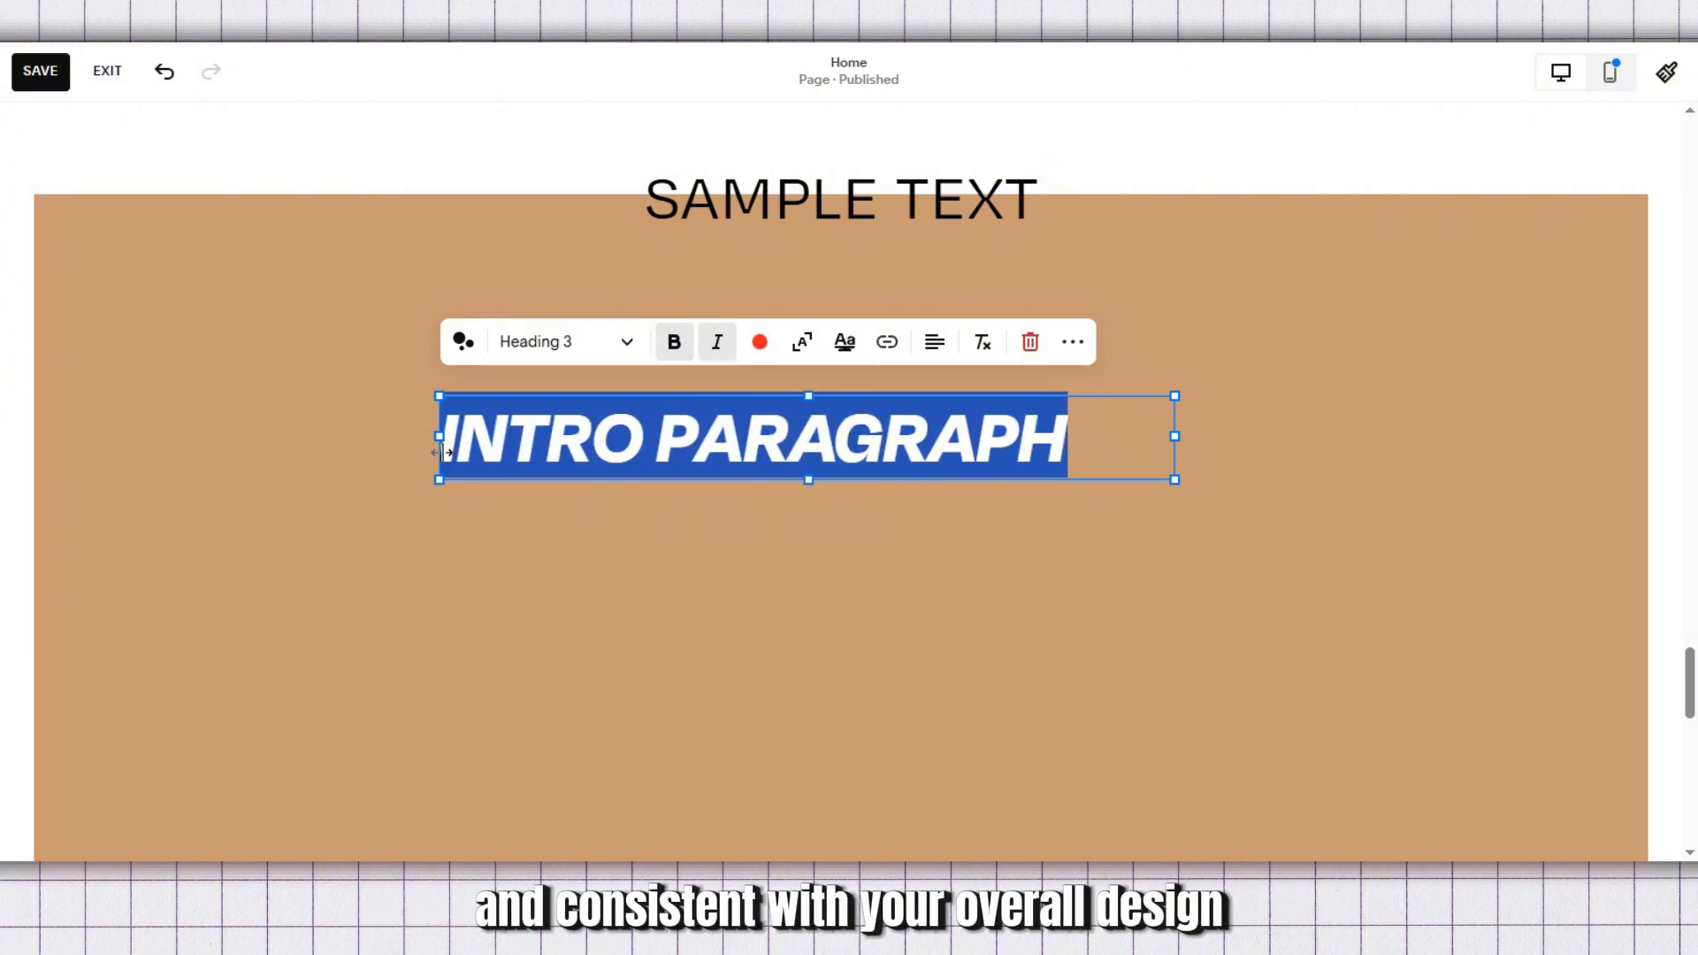
left_click(805, 345)
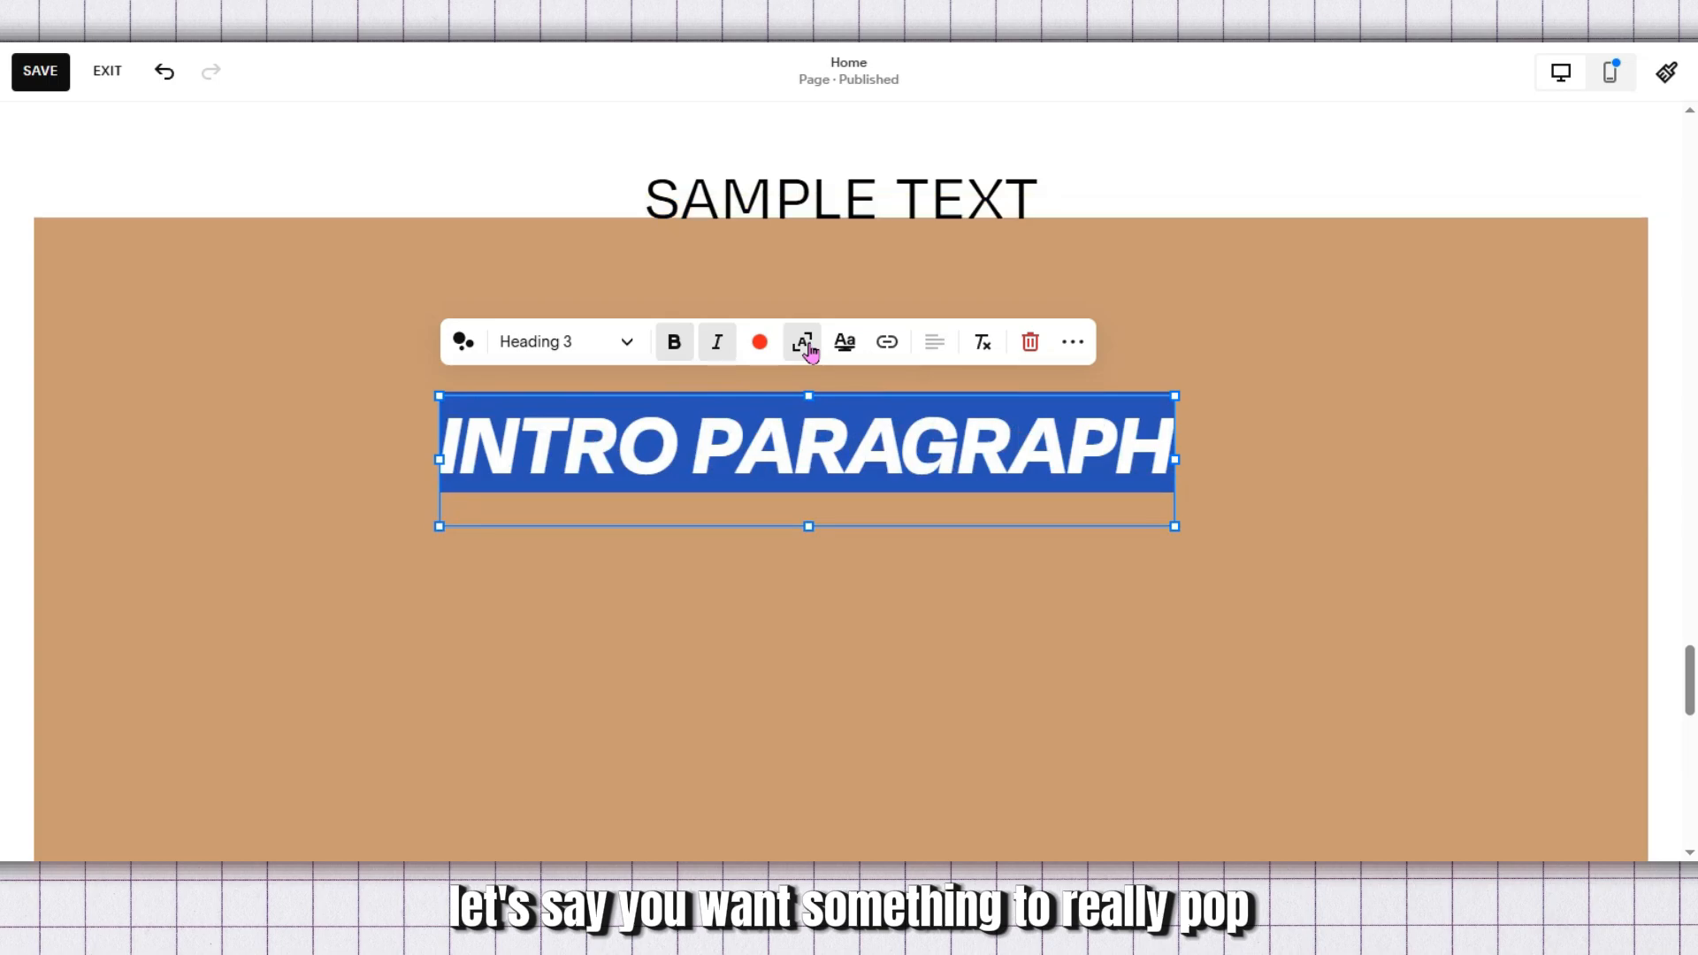
left_click(807, 347)
left_click(1091, 439)
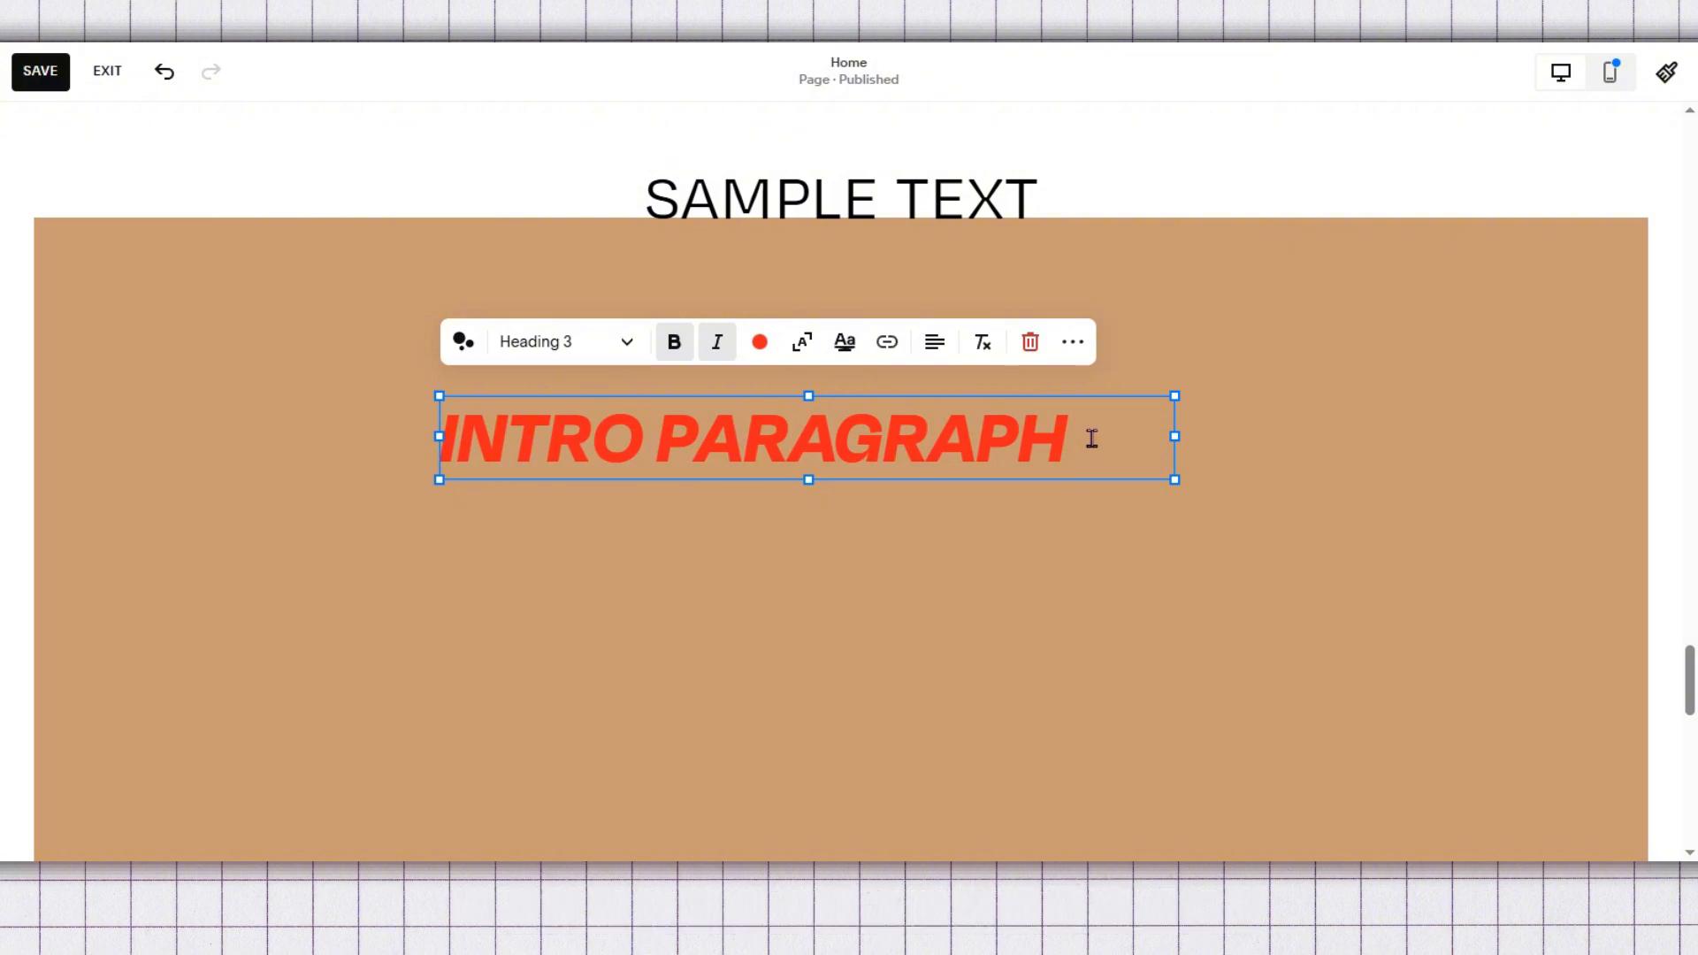
Step: Look through the link destinations offered for the INTRO PARAGRAPH text without adding a link
left_click(896, 354)
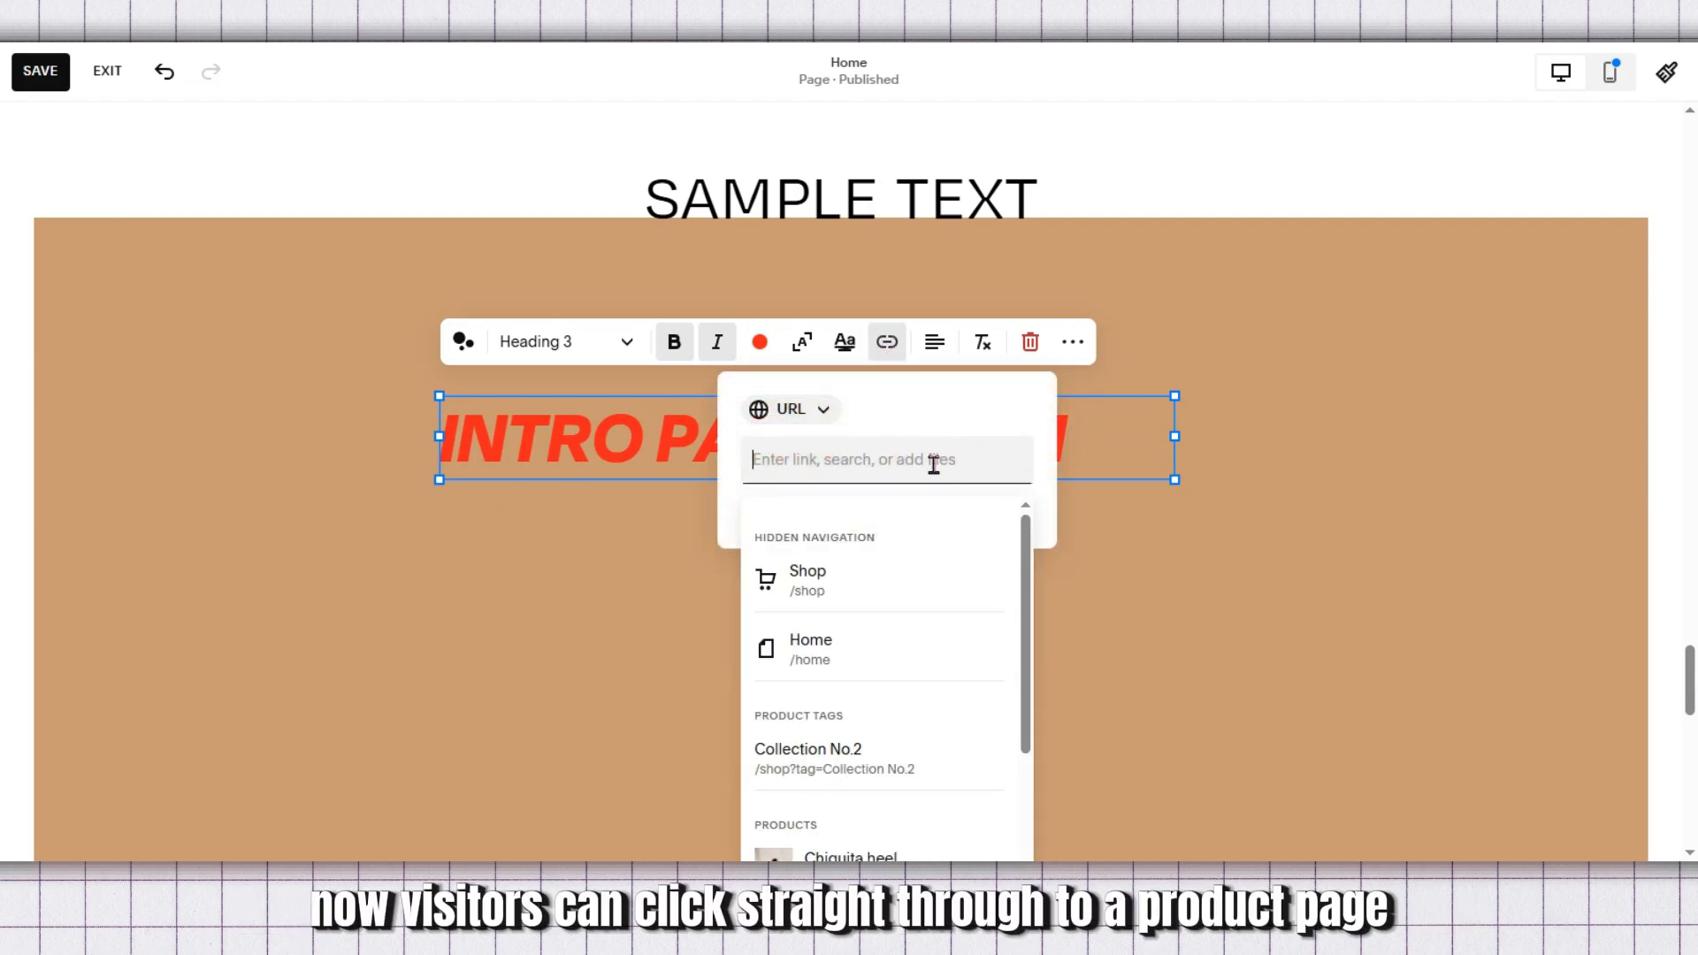
scroll(890, 637, "down", 2)
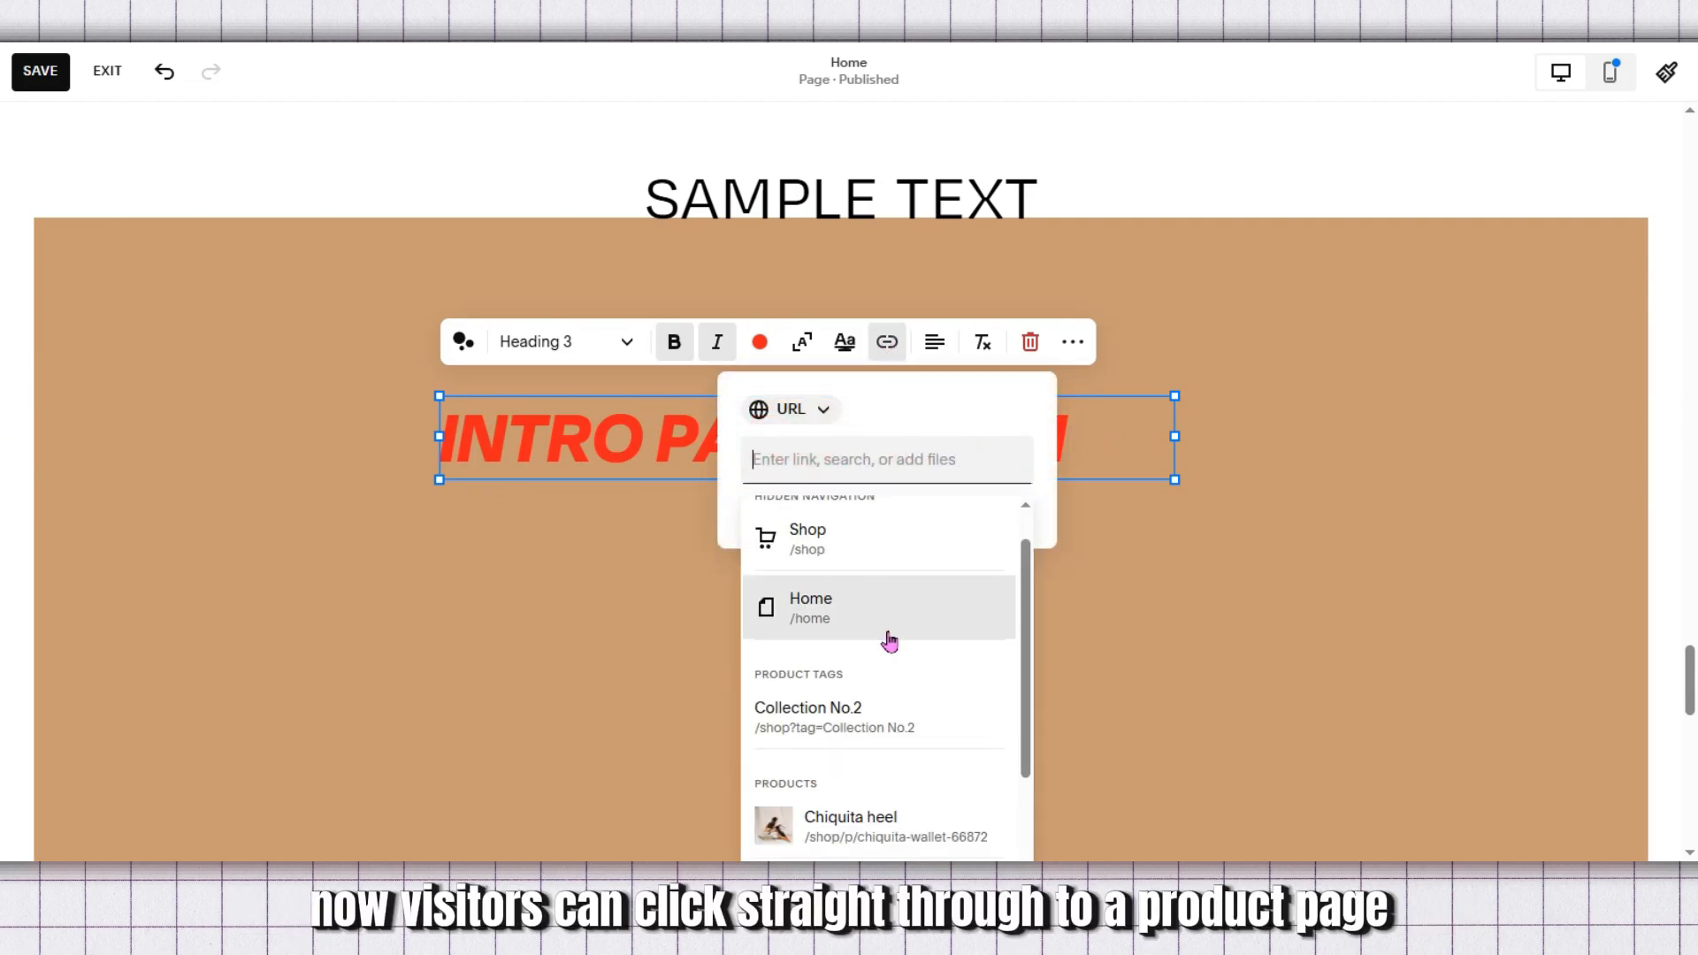
left_click(1122, 443)
Step: Underline the INTRO PARAGRAPH text with a highlight that has round end caps and a Draw animation
left_click_drag(1122, 443, 454, 438)
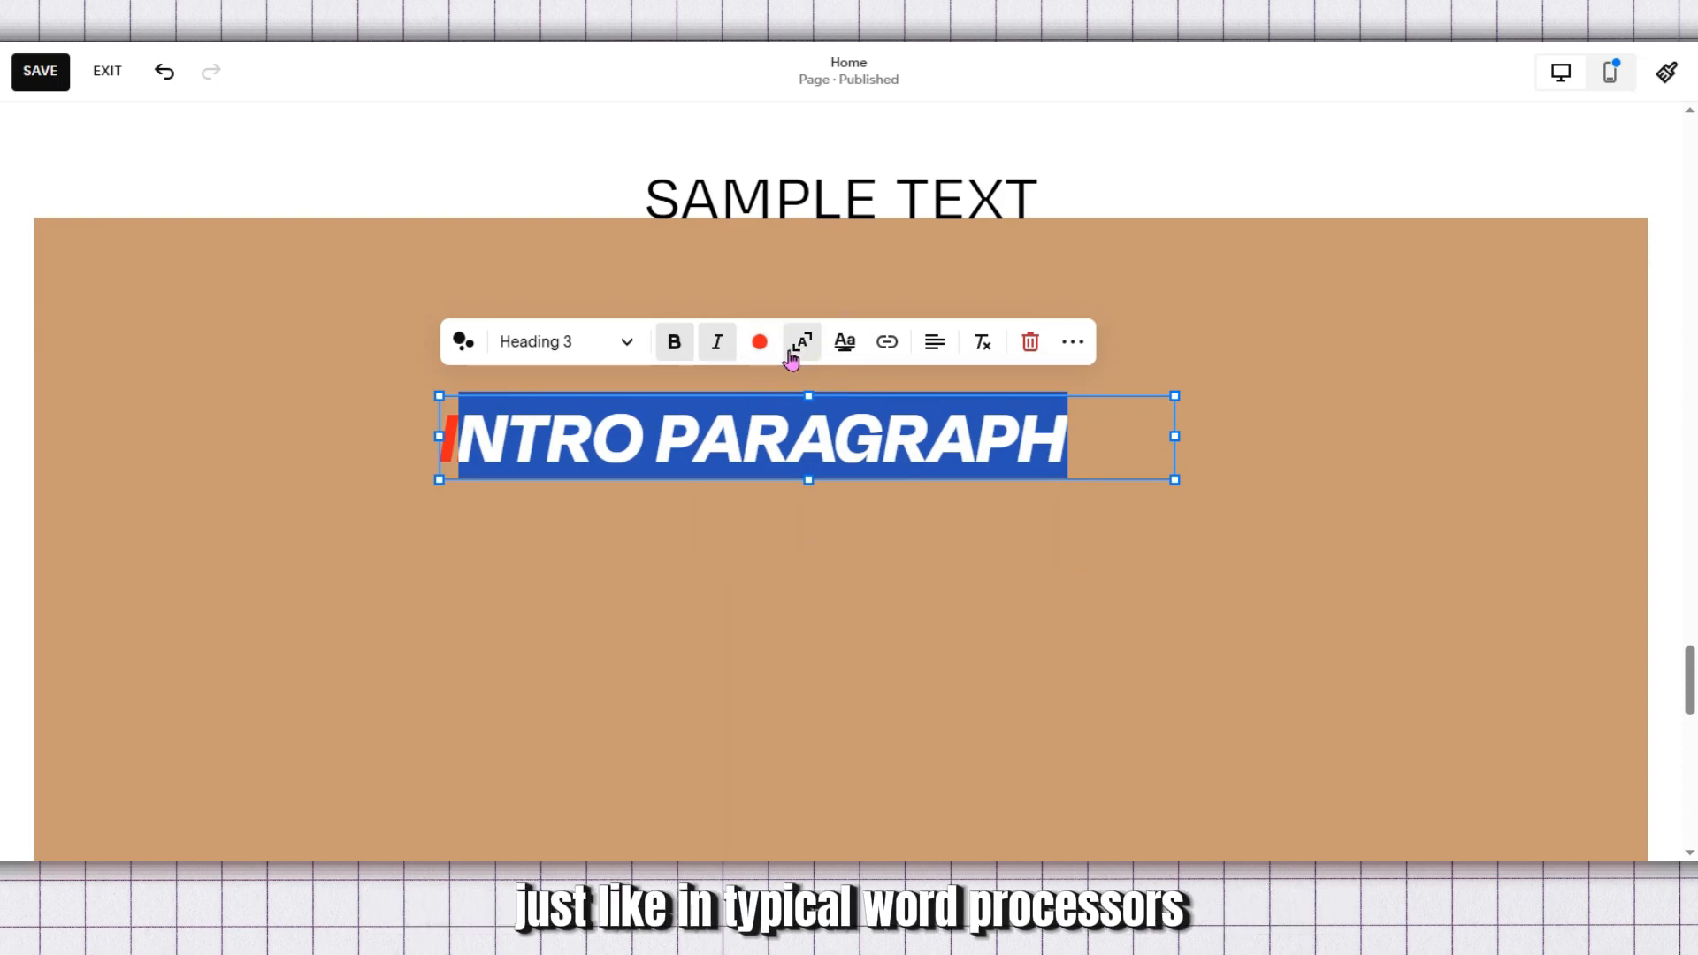
left_click(845, 346)
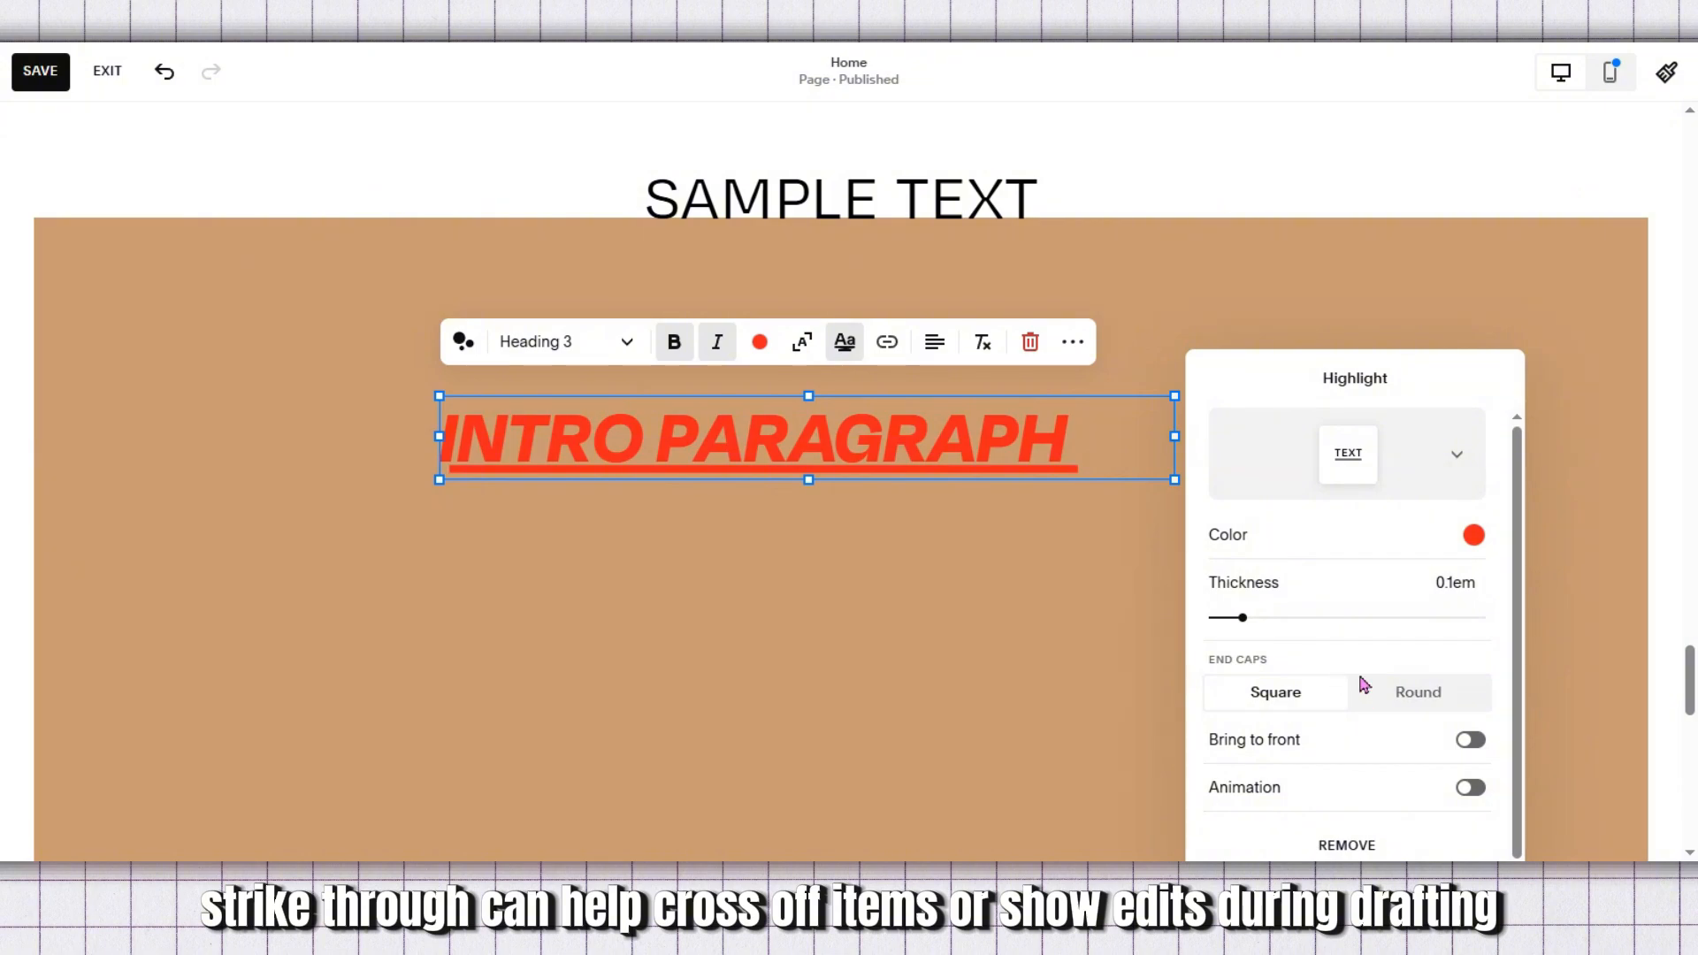
left_click(1412, 692)
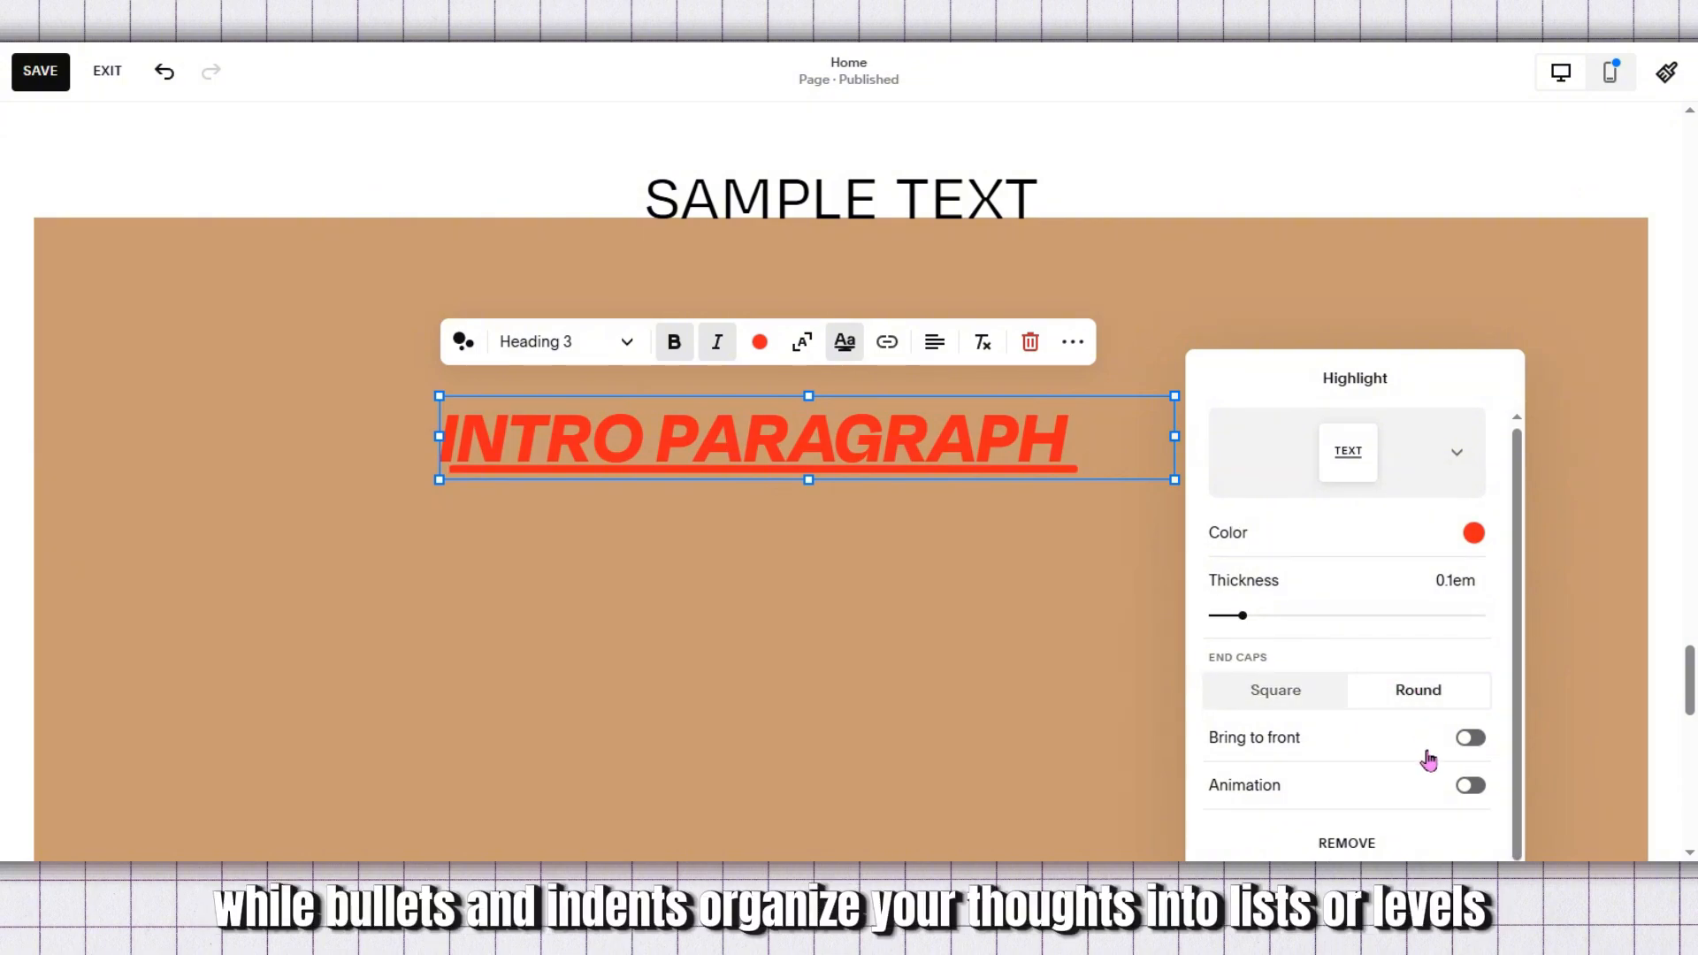
left_click(1470, 787)
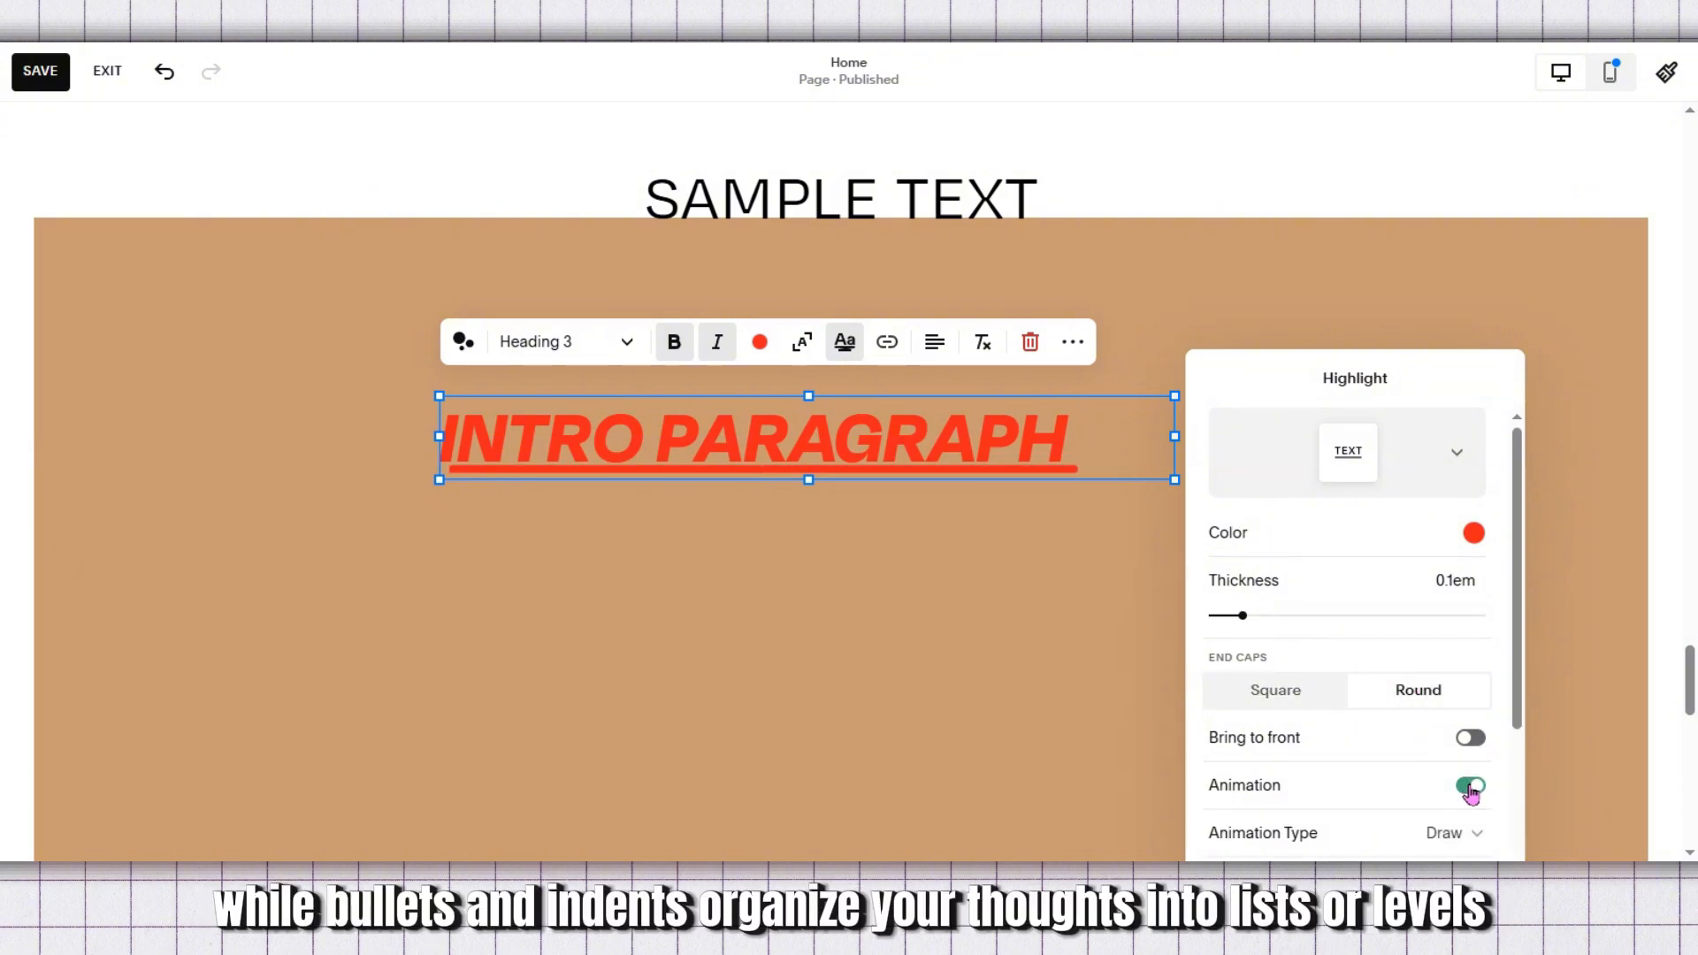
scroll(1406, 713, "down", 3)
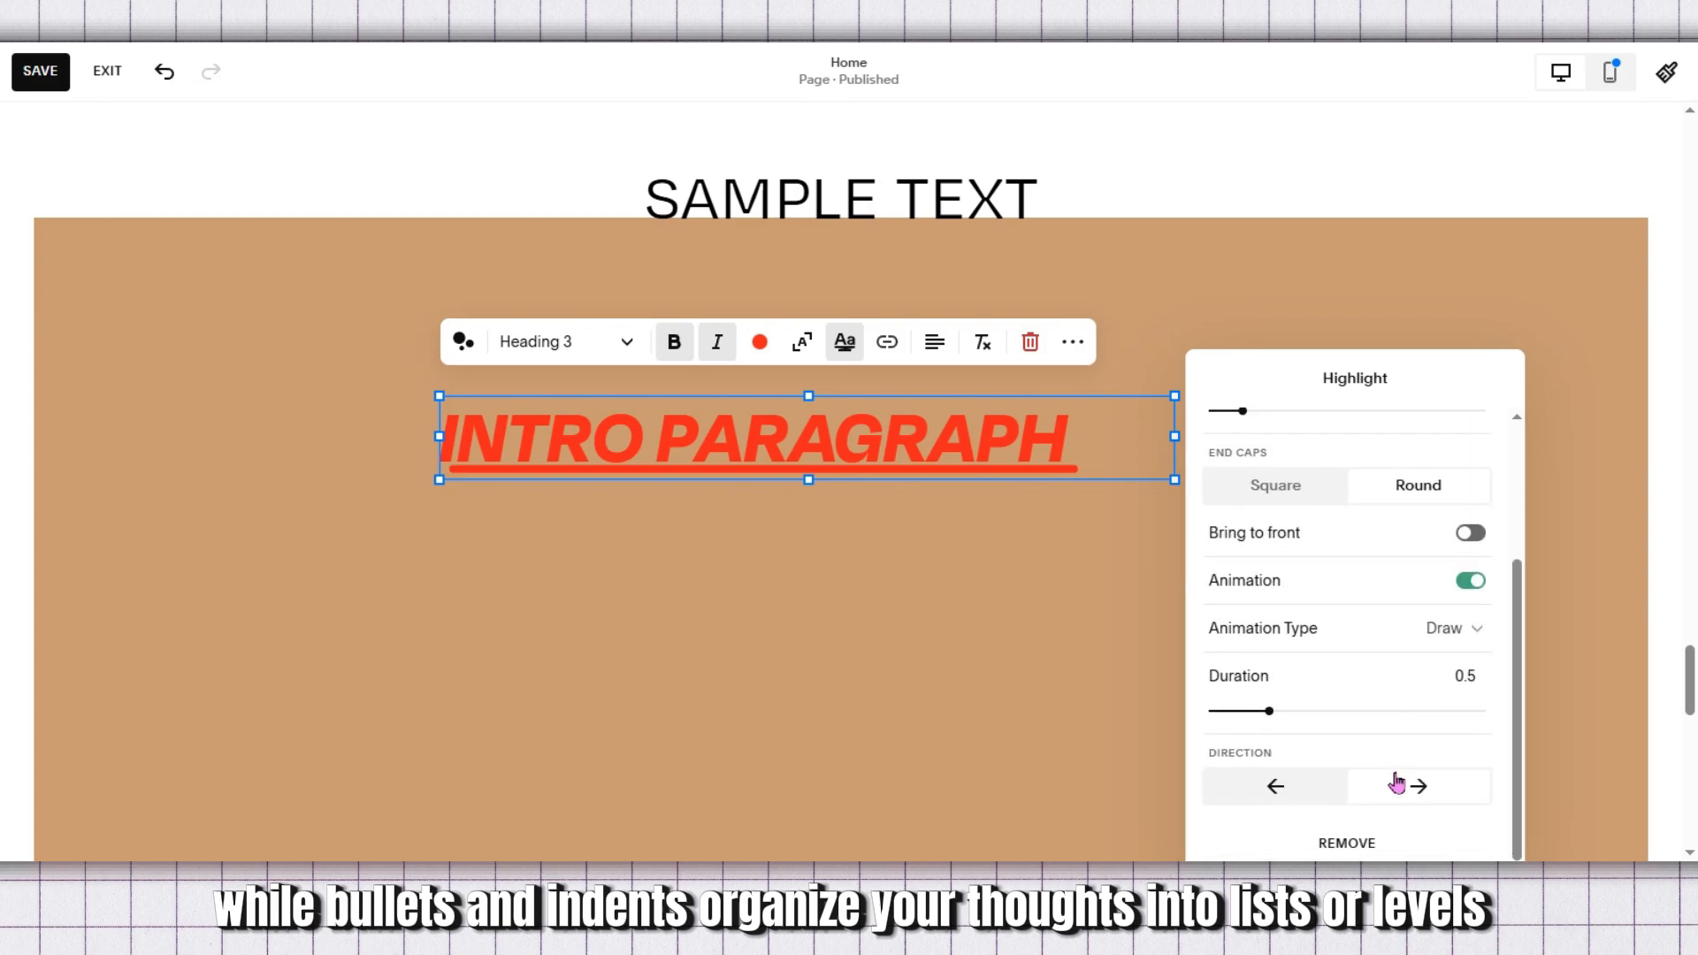
left_click(1472, 635)
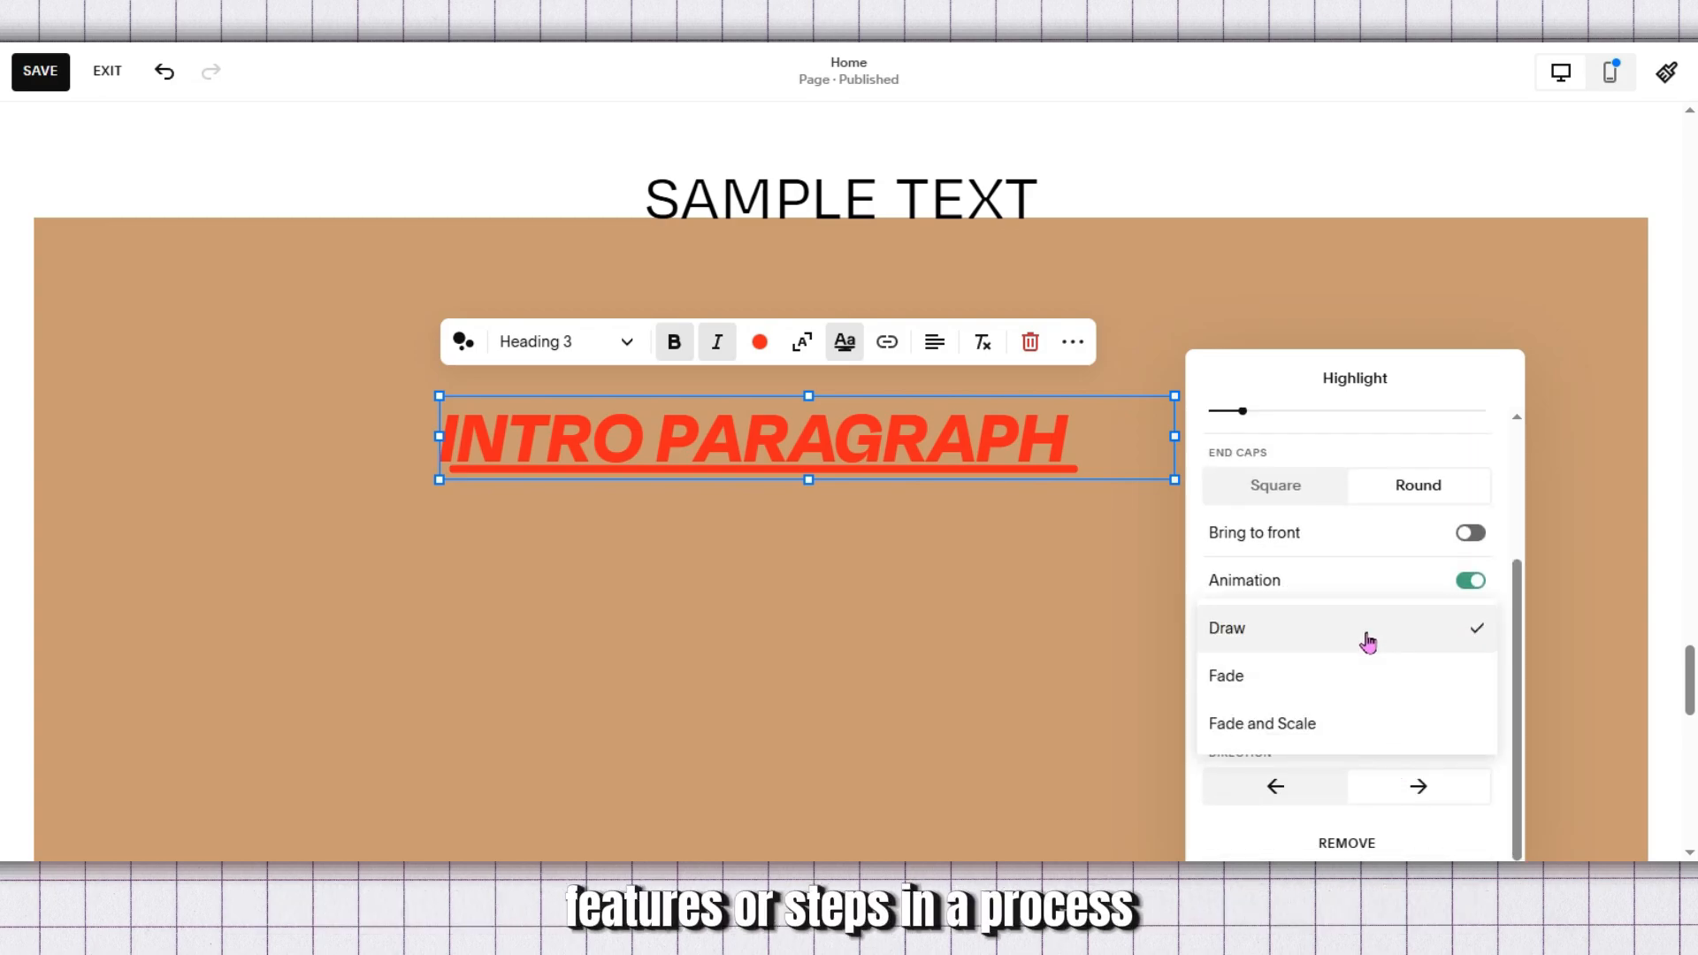
left_click(1368, 643)
Step: Try the right and justified alignments on the INTRO PARAGRAPH text and settle on centered
left_click(935, 356)
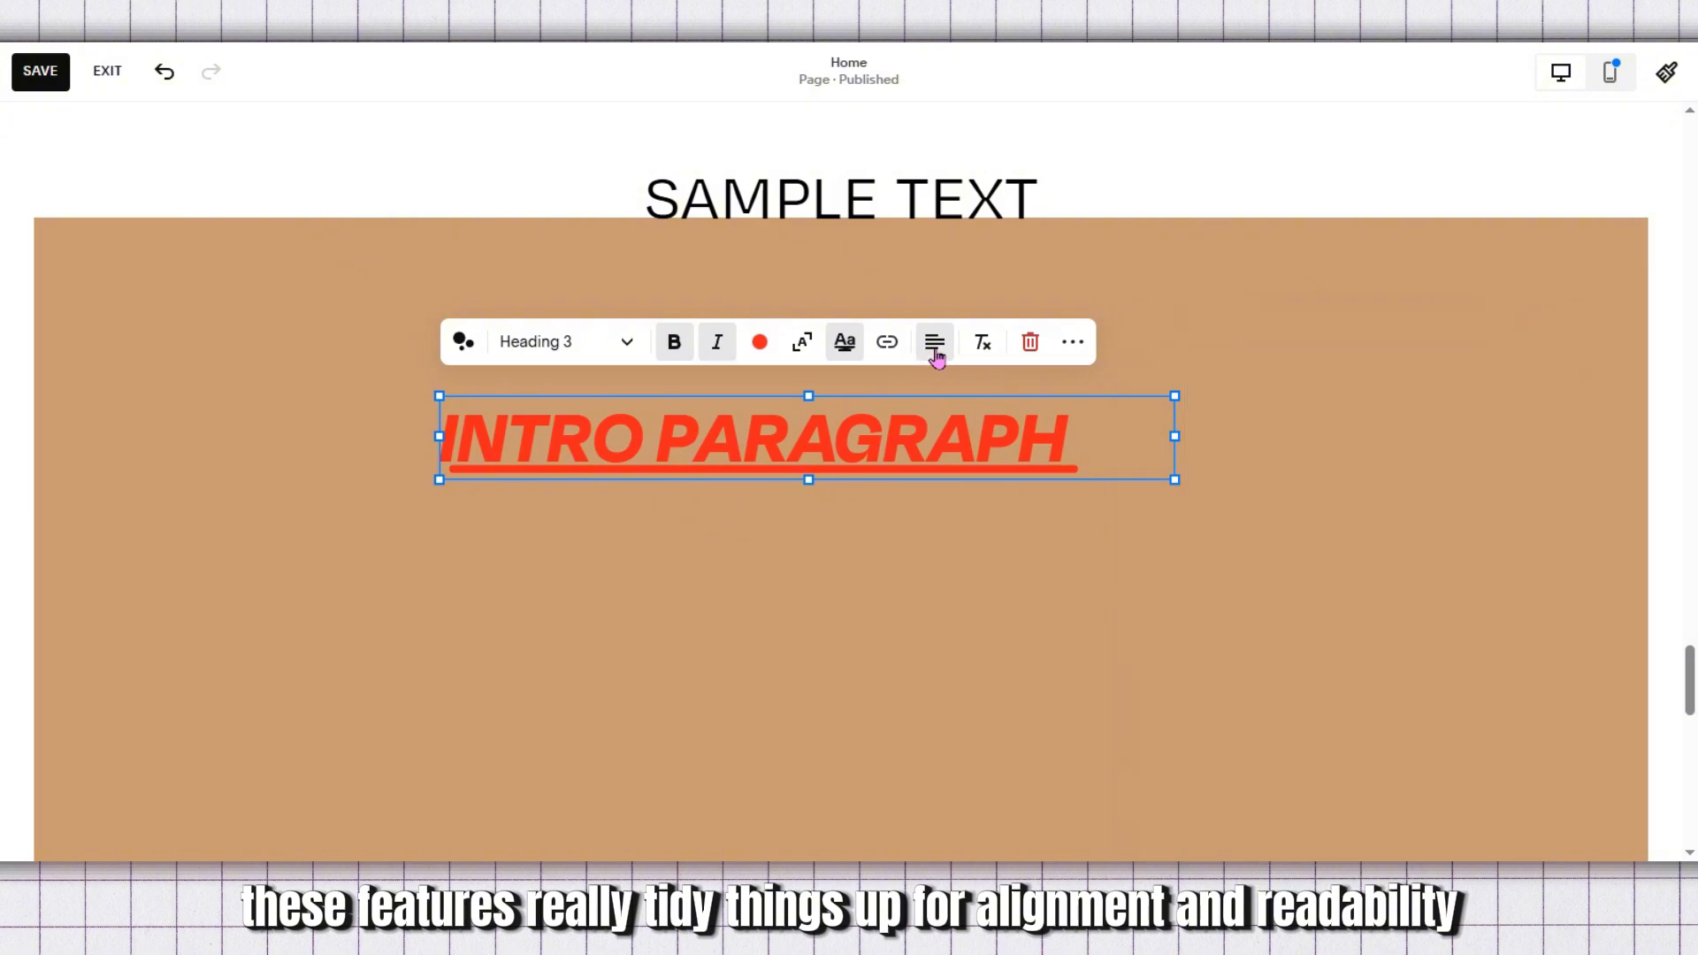
left_click(913, 395)
left_click(956, 395)
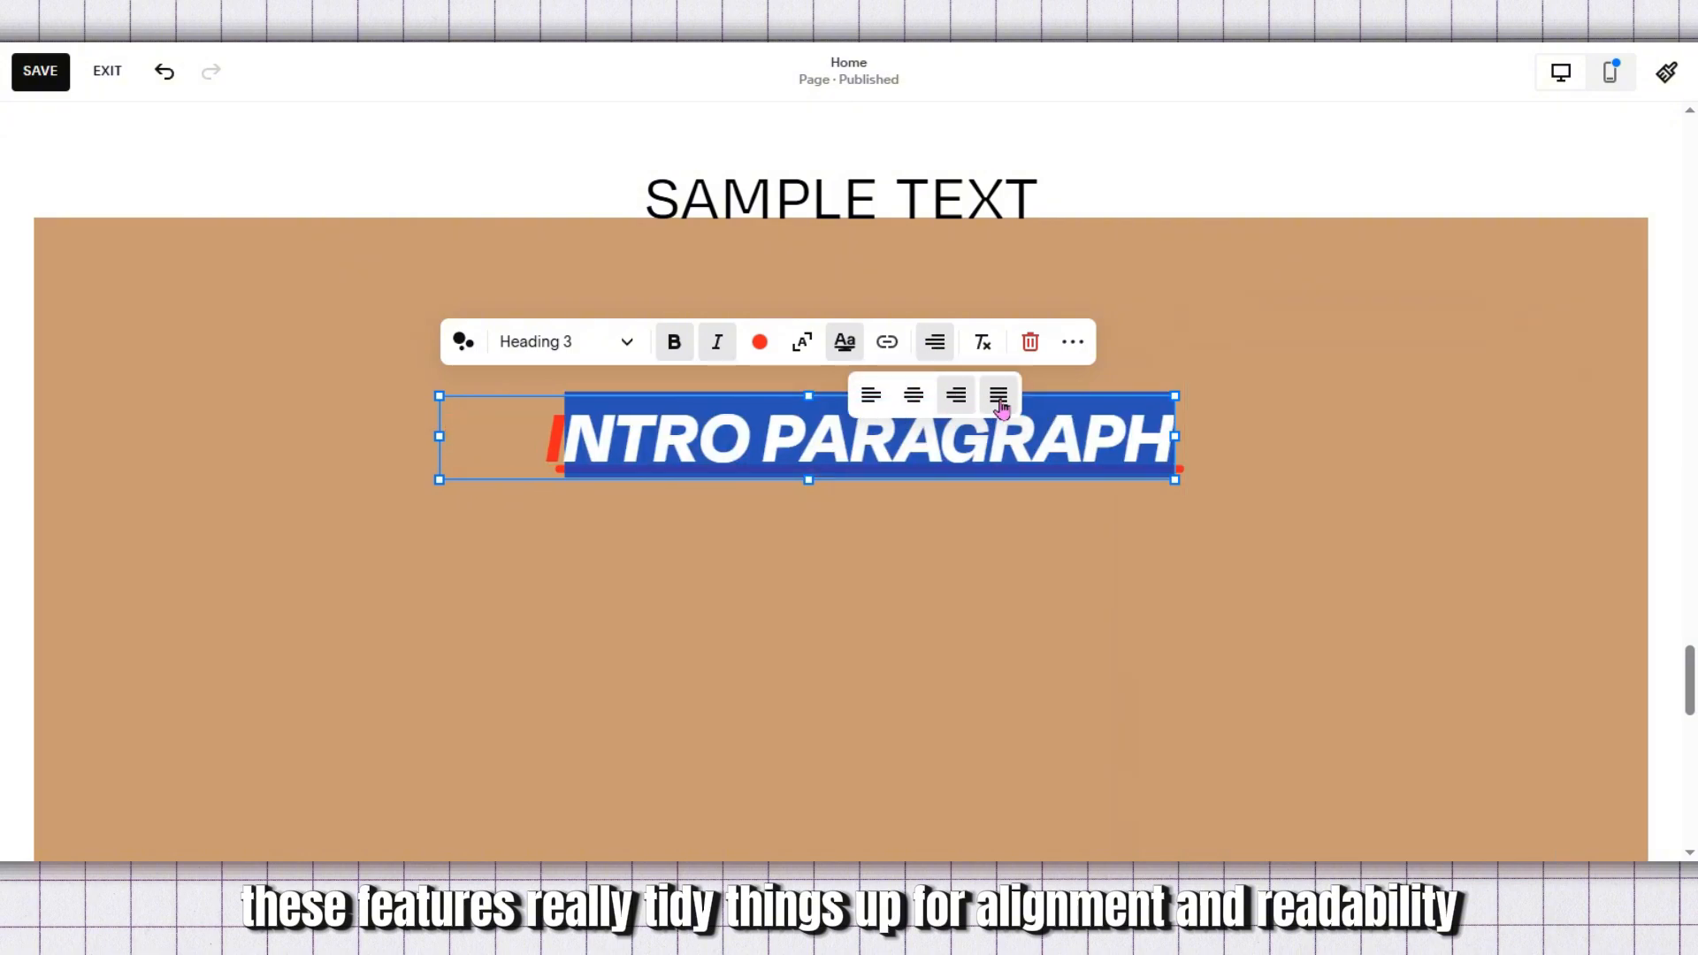
left_click(999, 398)
left_click(914, 398)
left_click(1138, 446)
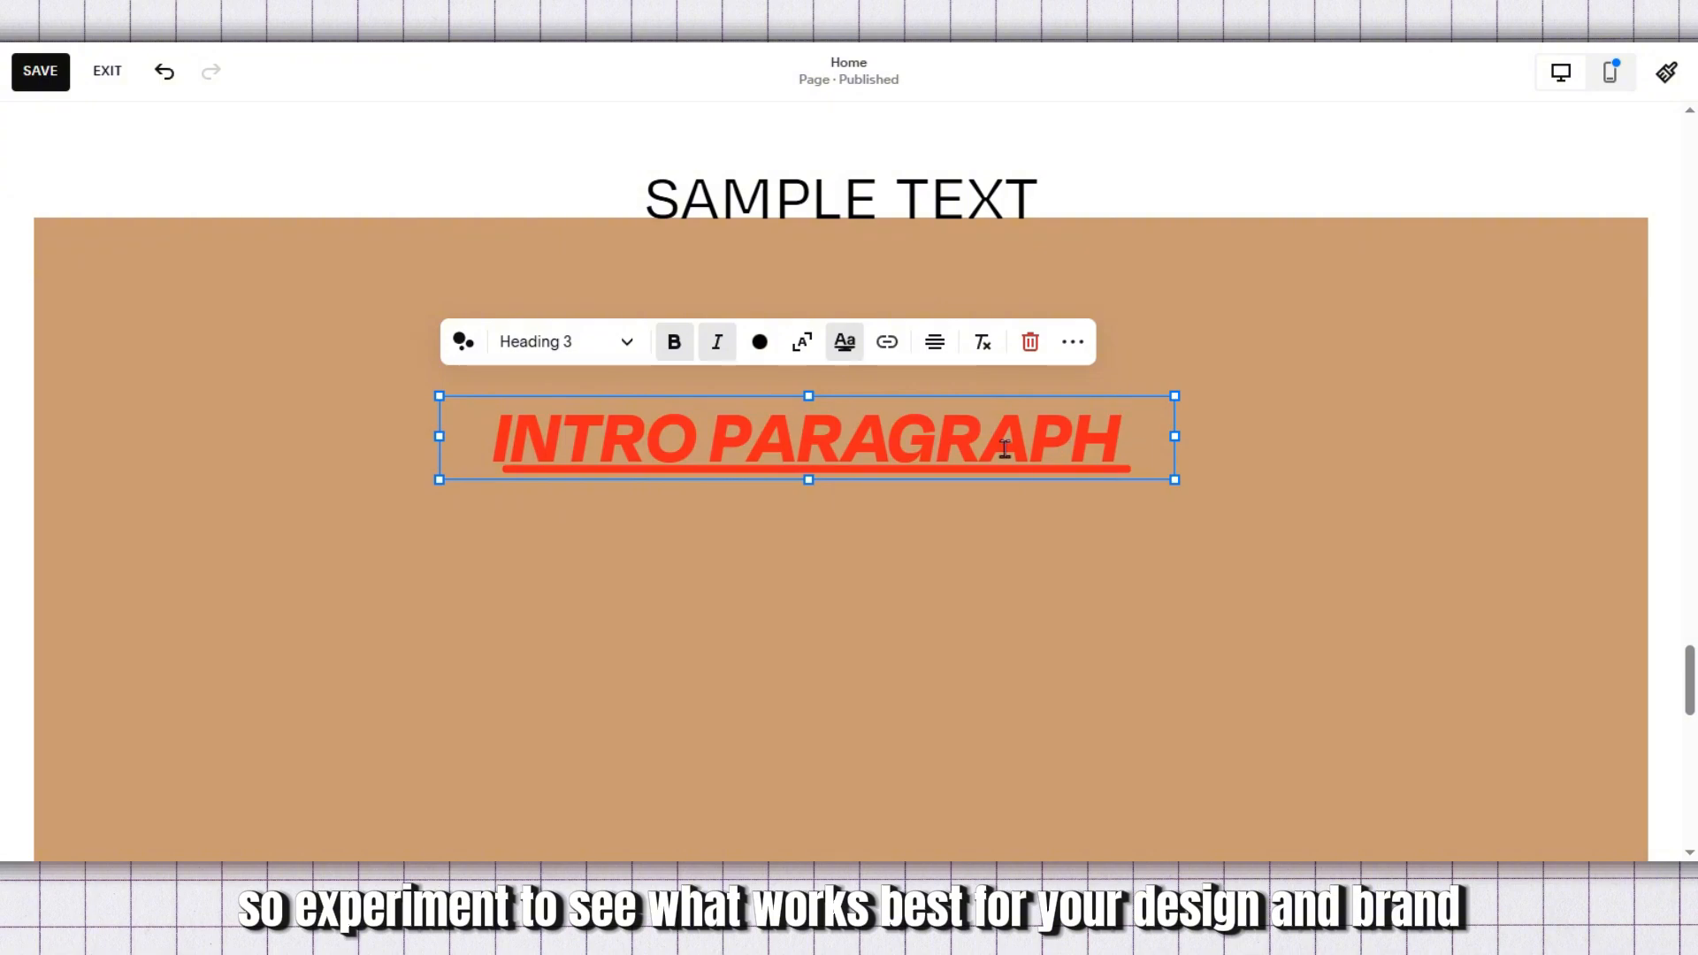
Step: Generate a blurb about FALL in the INTRO PARAGRAPH text block with the built-in AI writer
left_click(460, 352)
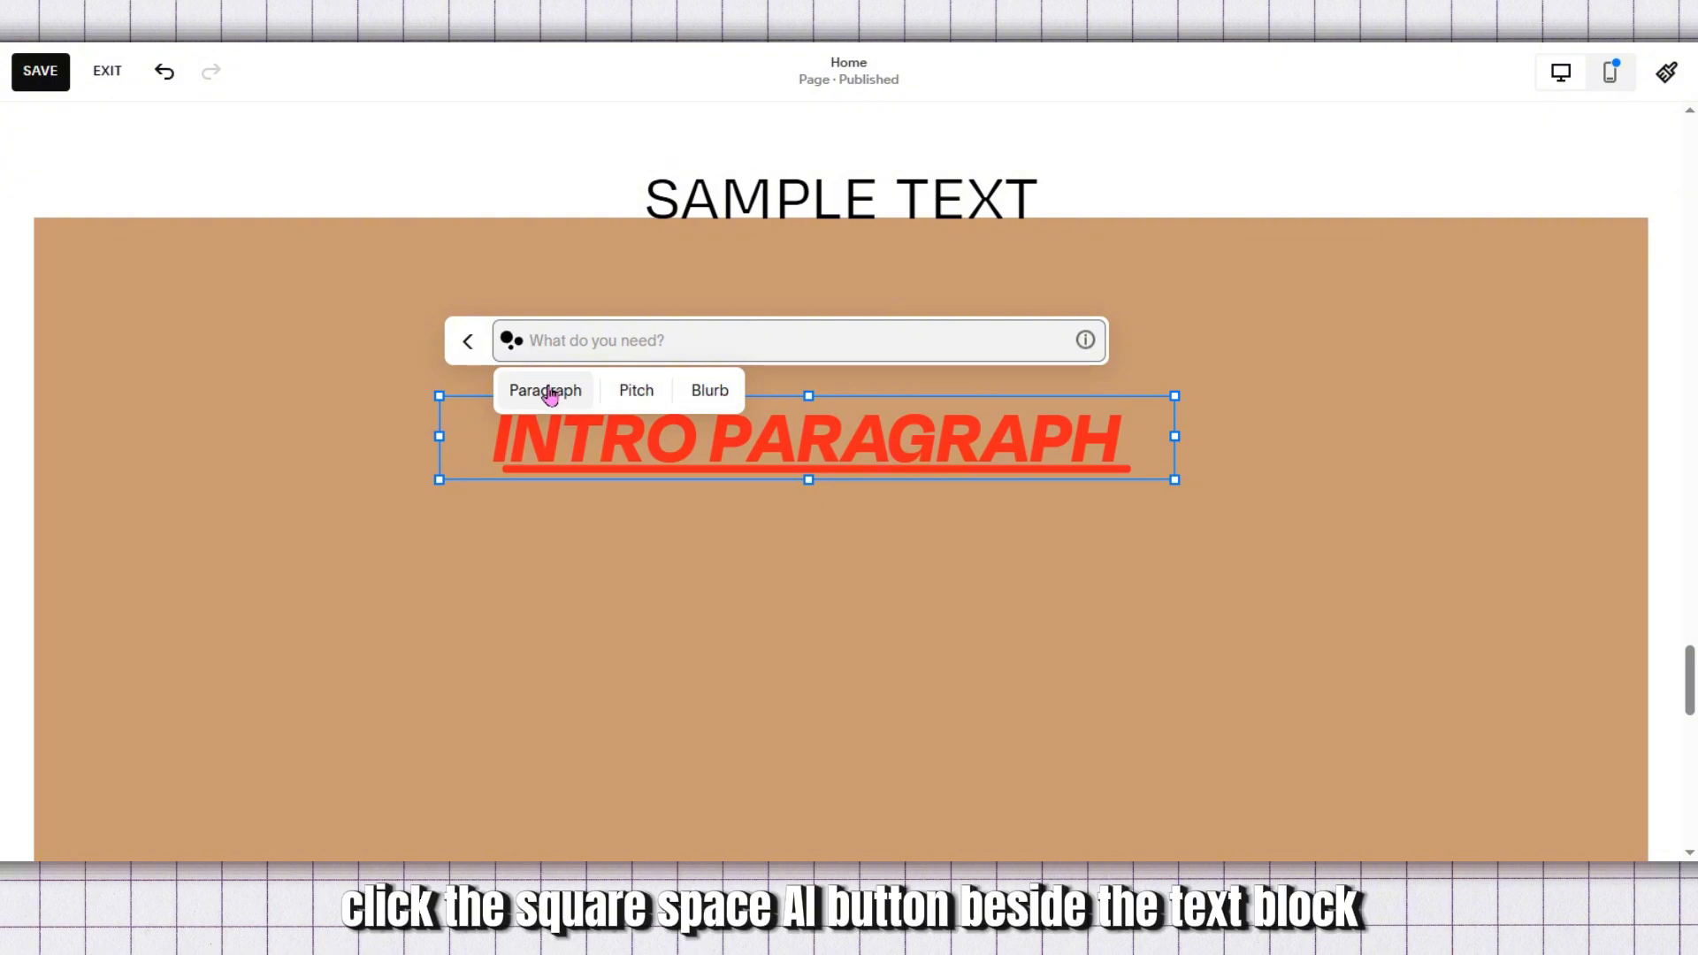
left_click(712, 390)
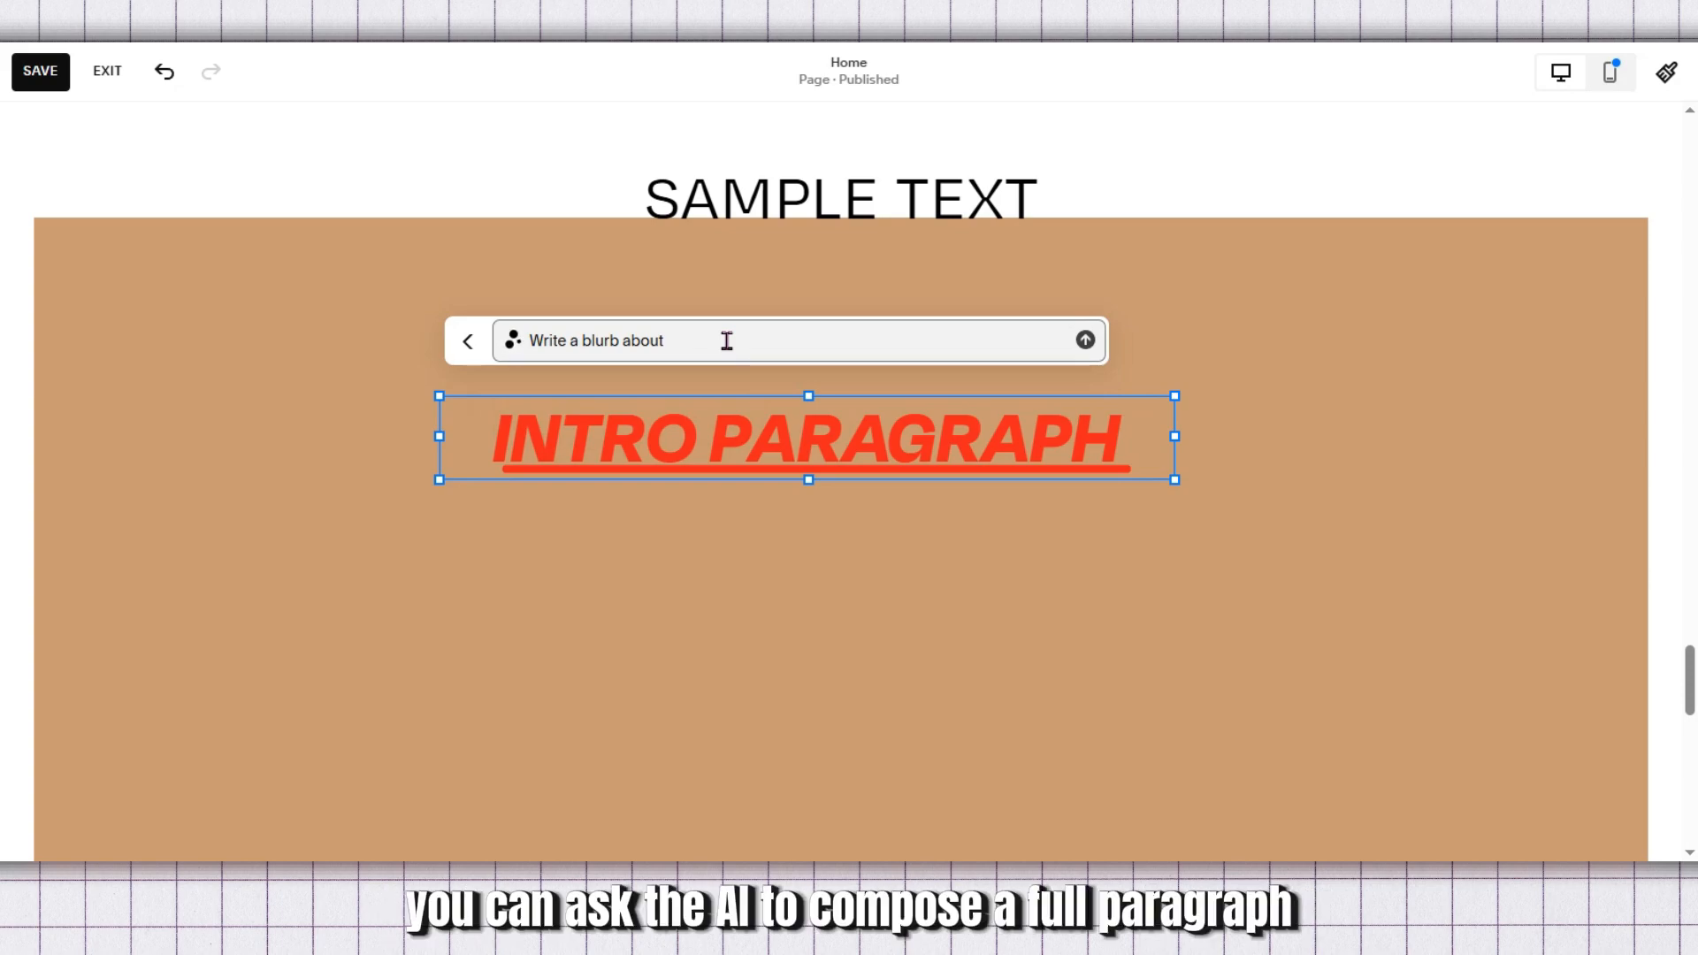
type("FALL")
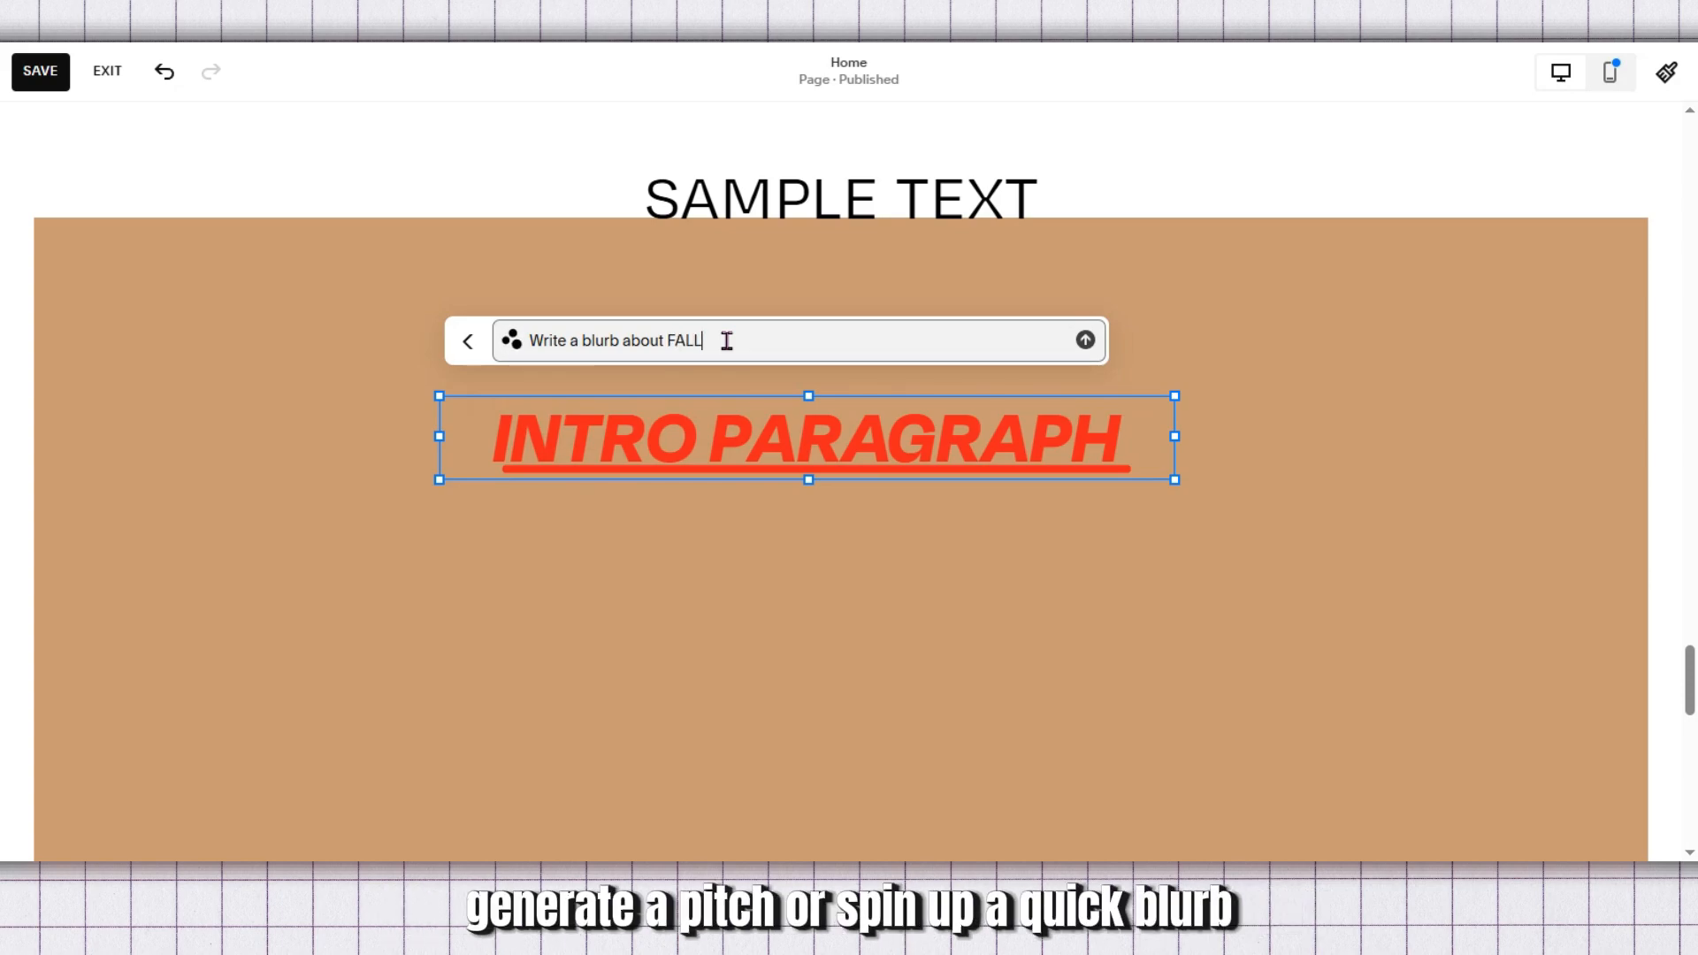
key("Return")
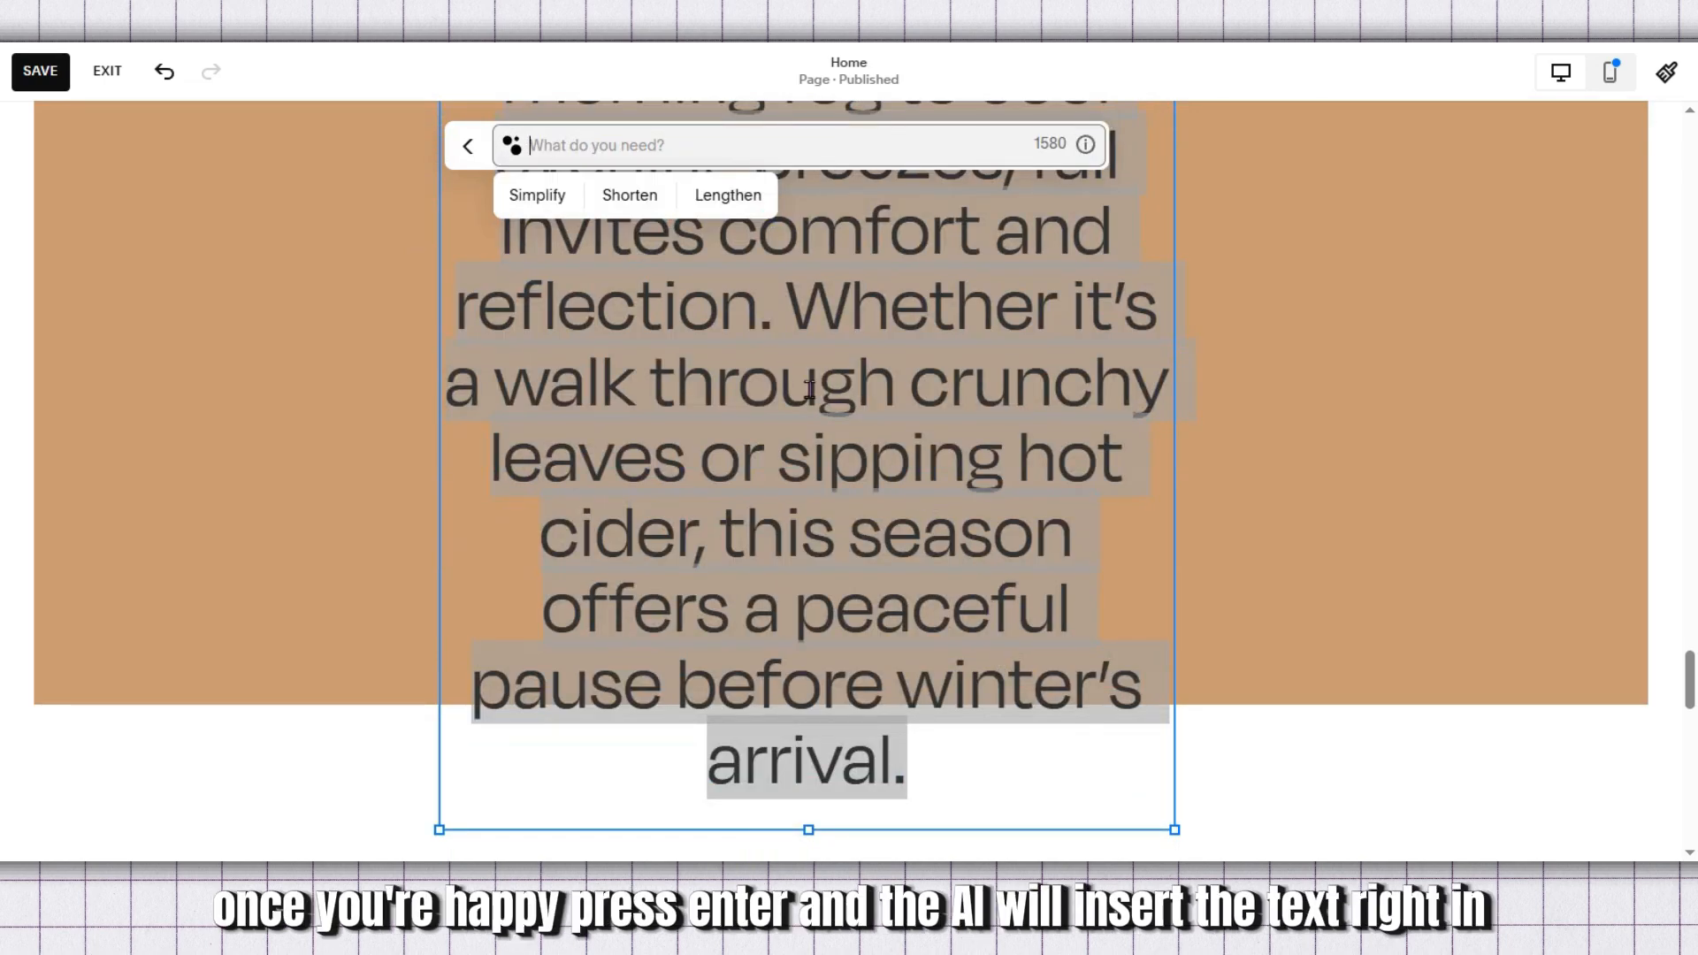
Step: Leave the AI prompt and change the generated fall text to the Paragraph 1 style
left_click(469, 152)
left_click(586, 146)
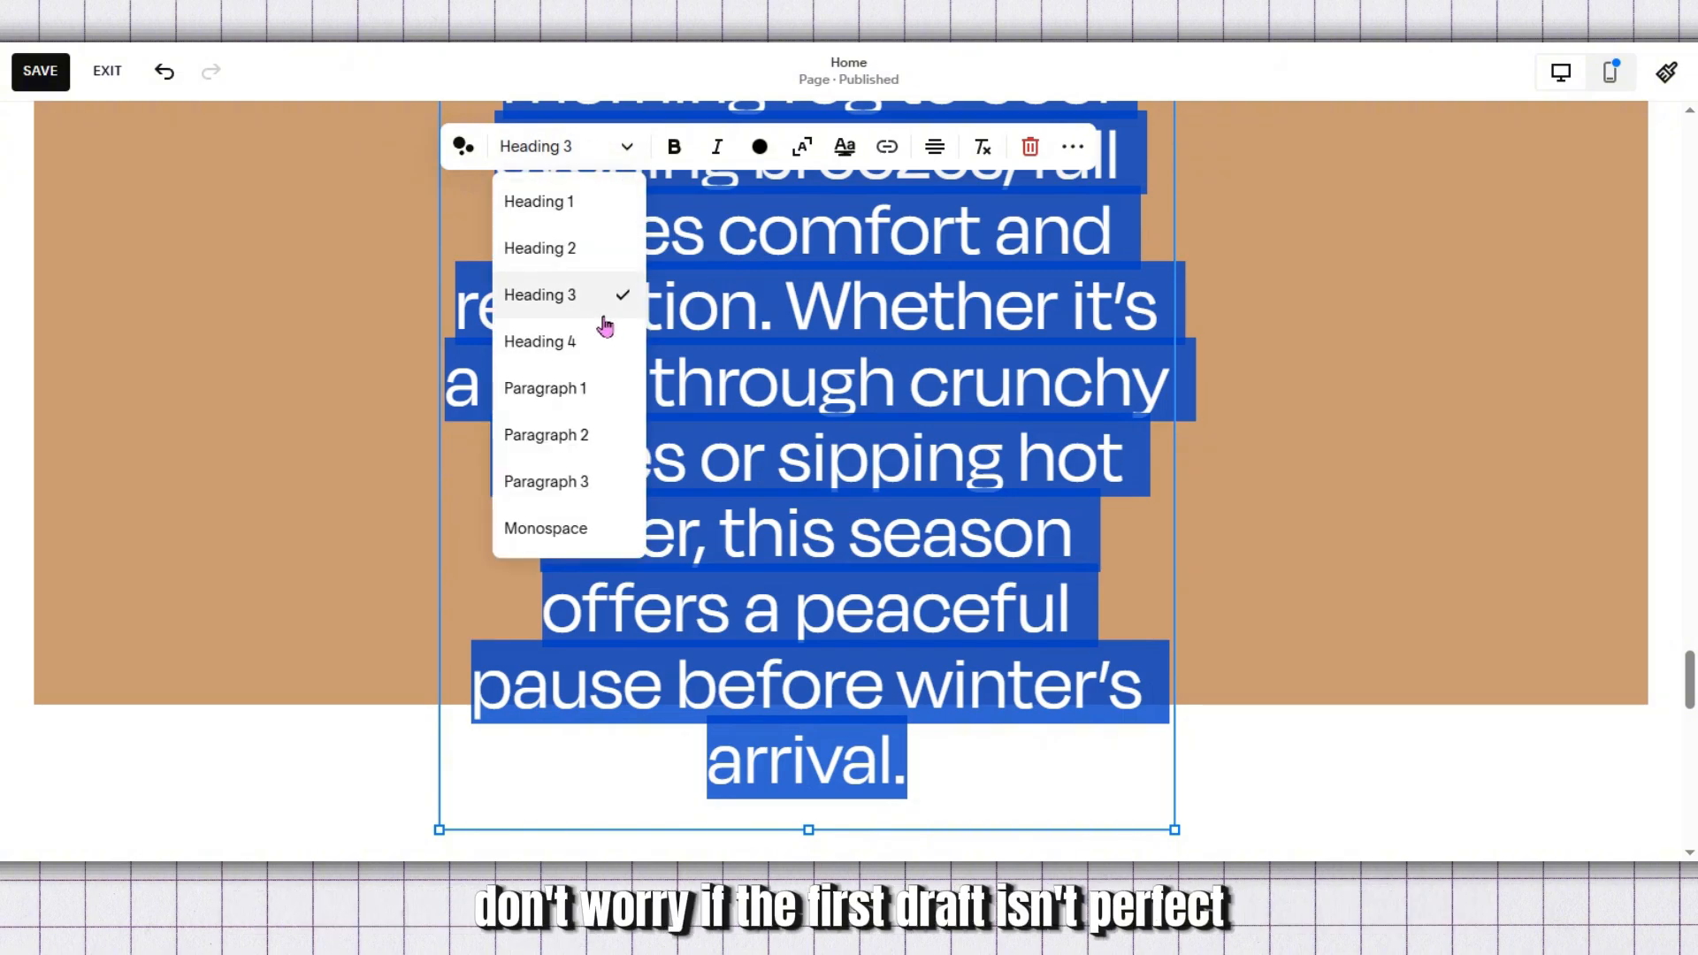
left_click(587, 388)
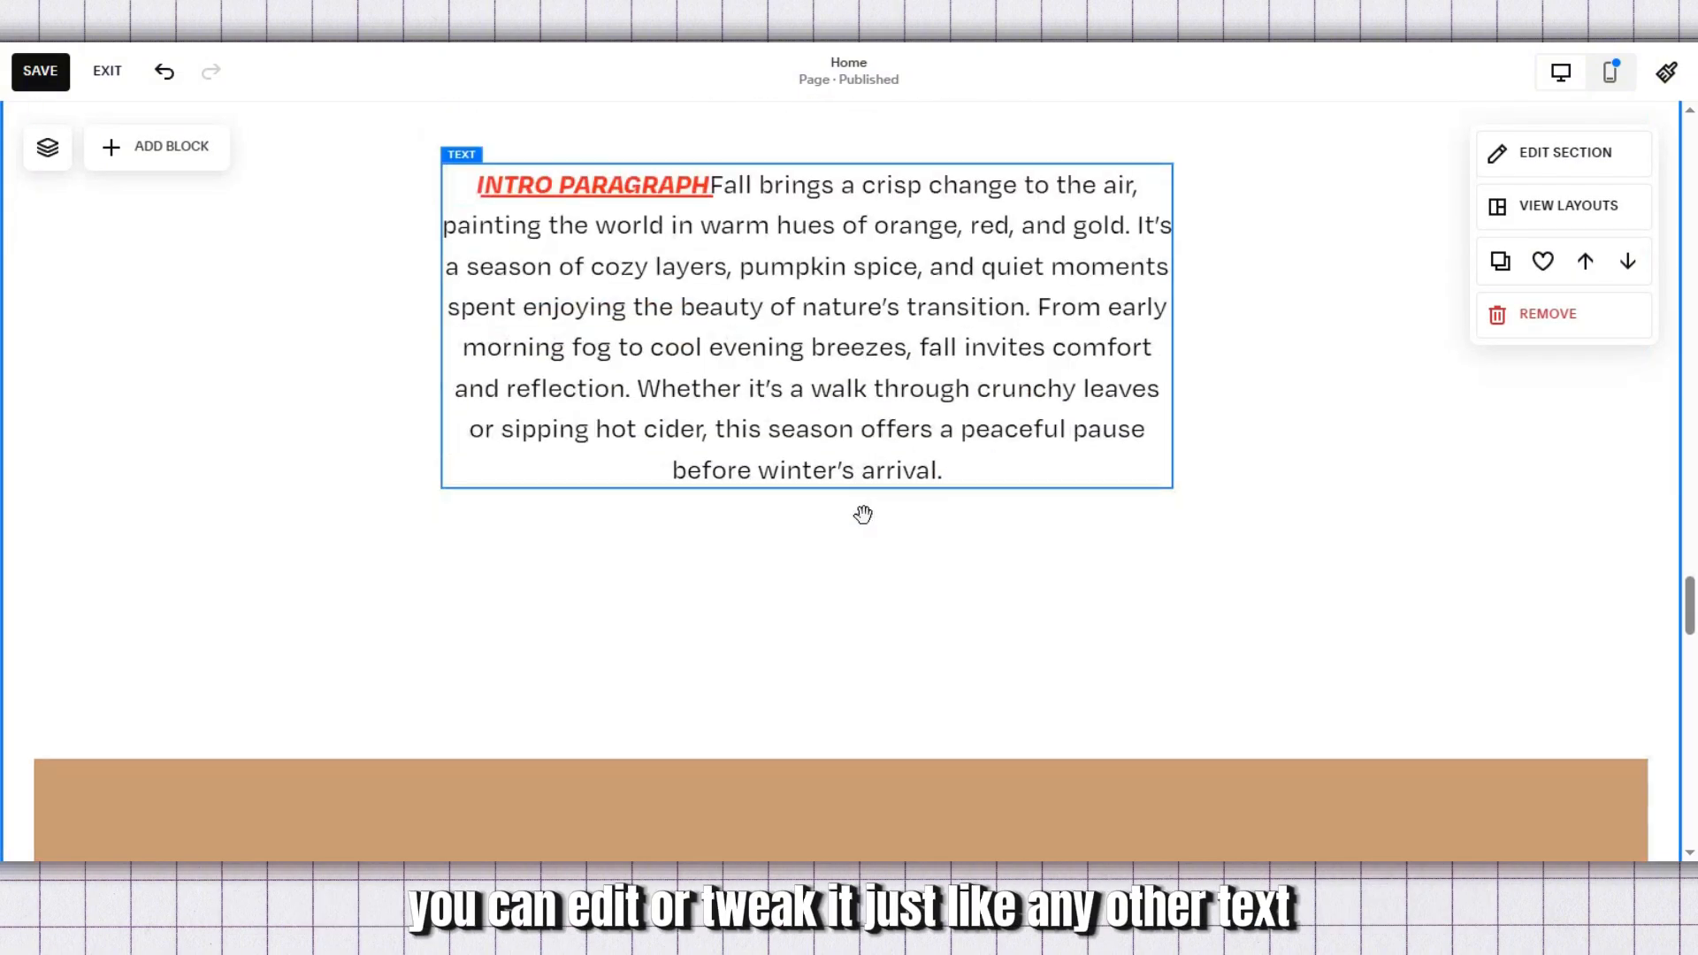
Step: Delete the words INTRO PARAGRAPH from the start of the generated fall text
triple_click(791, 480)
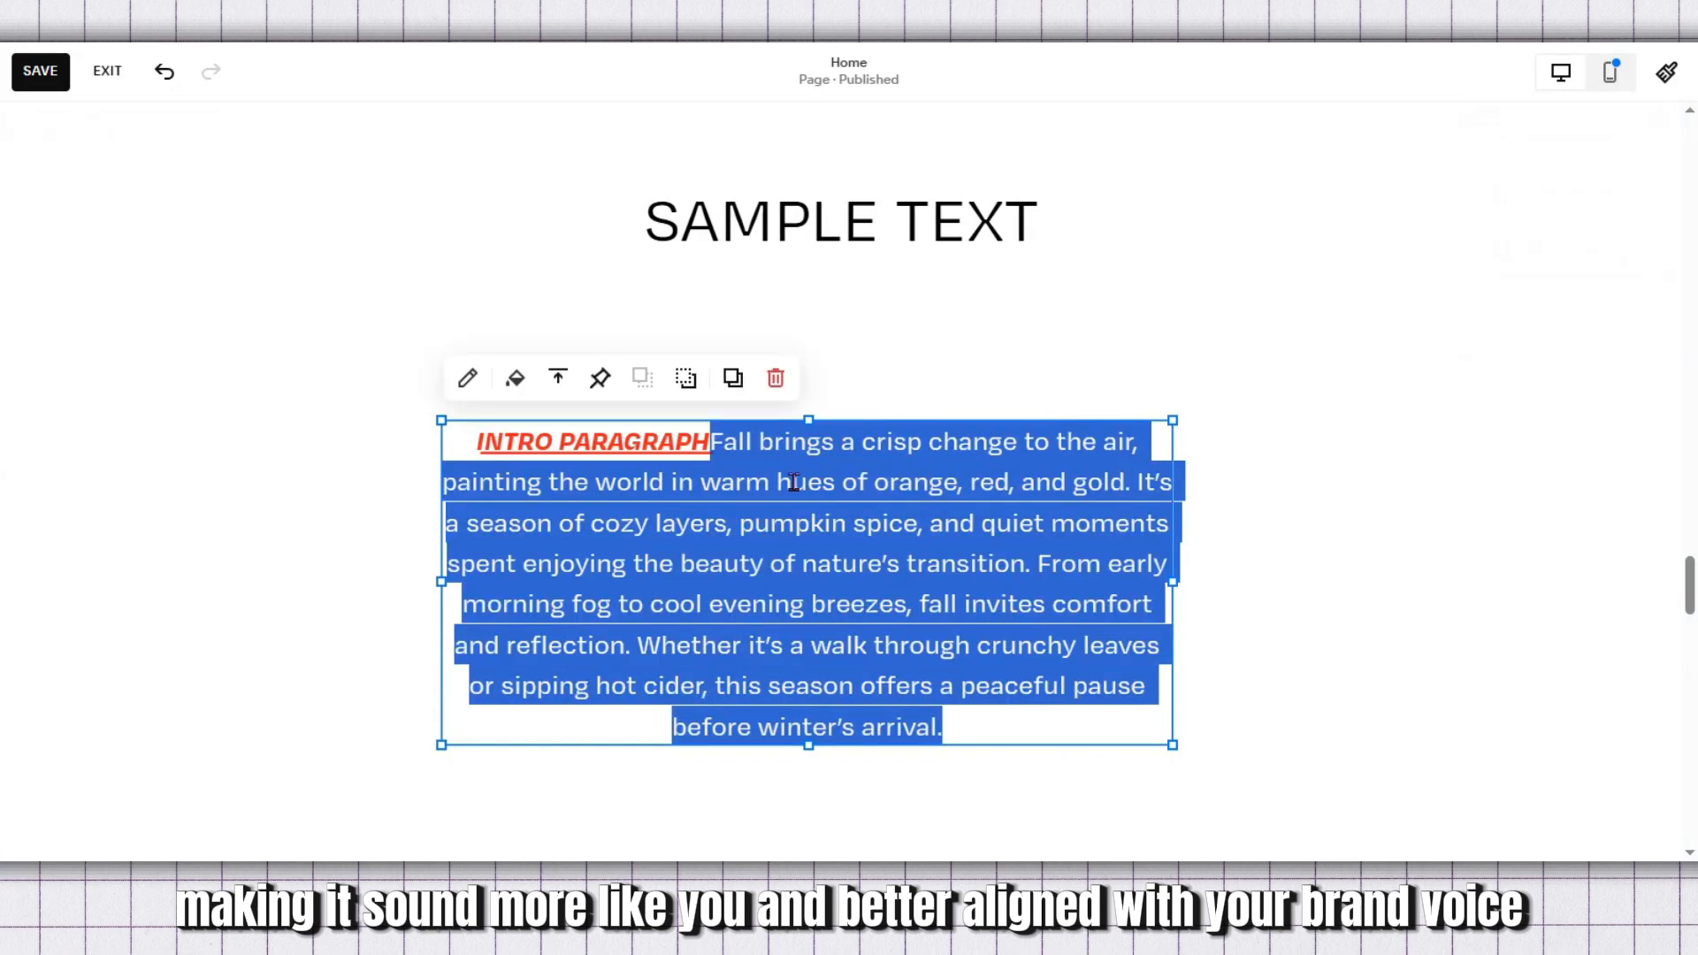
left_click(715, 443)
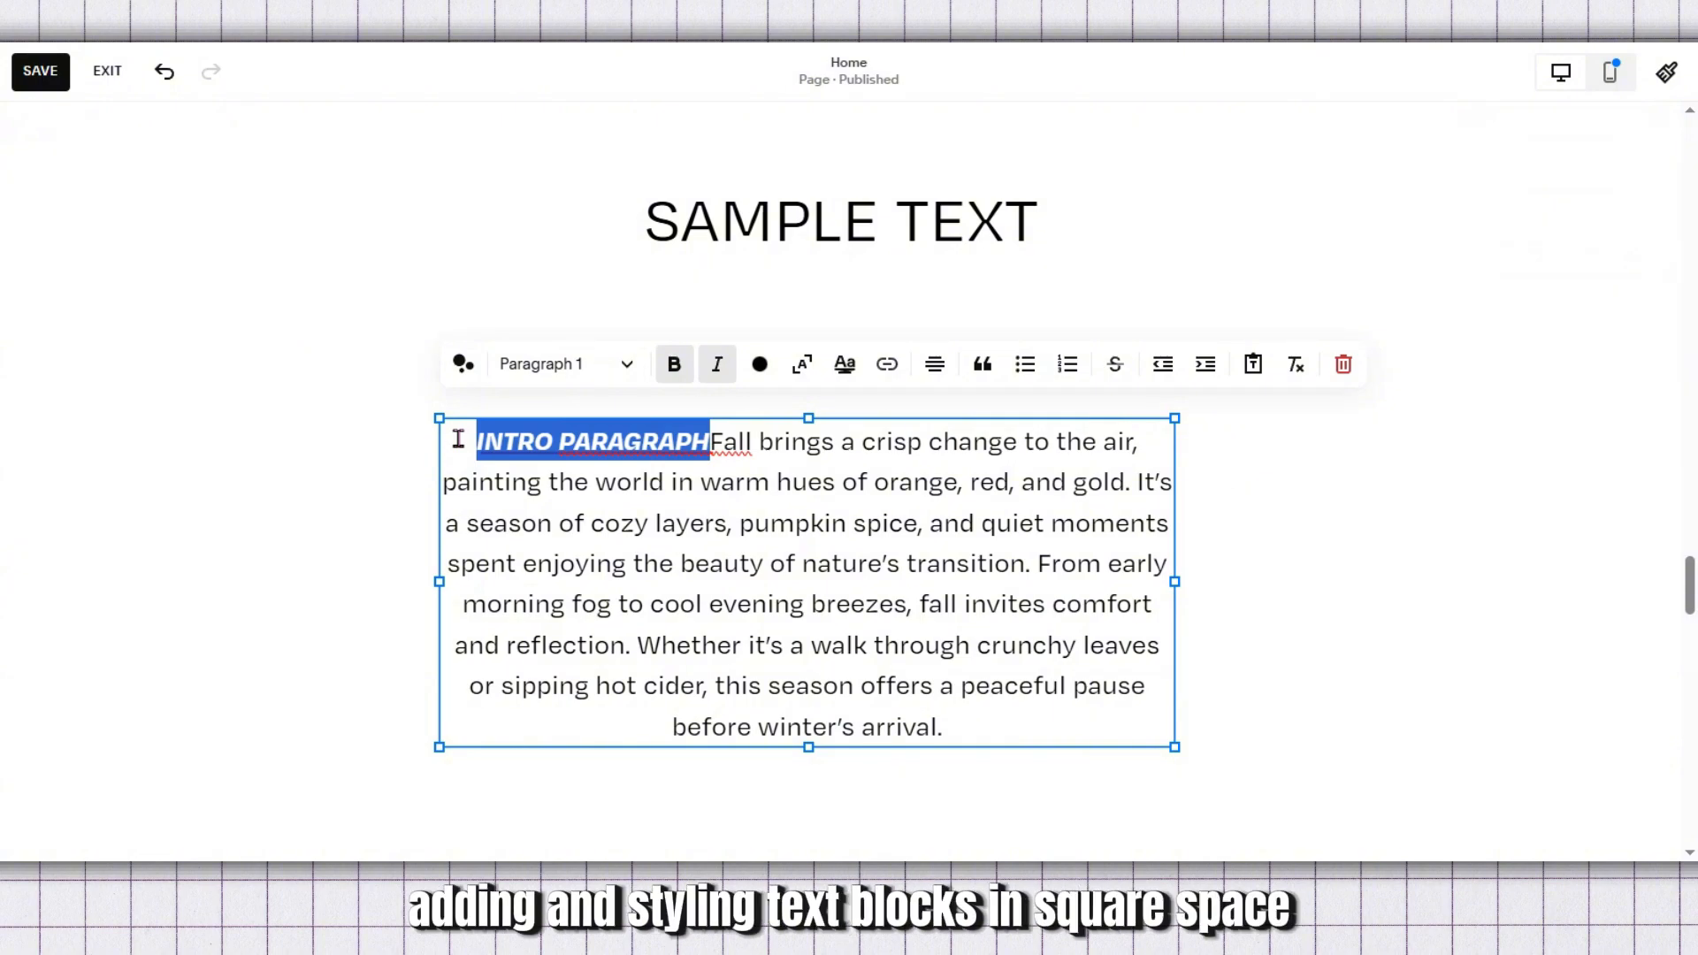
key("BackSpace")
left_click(1090, 782)
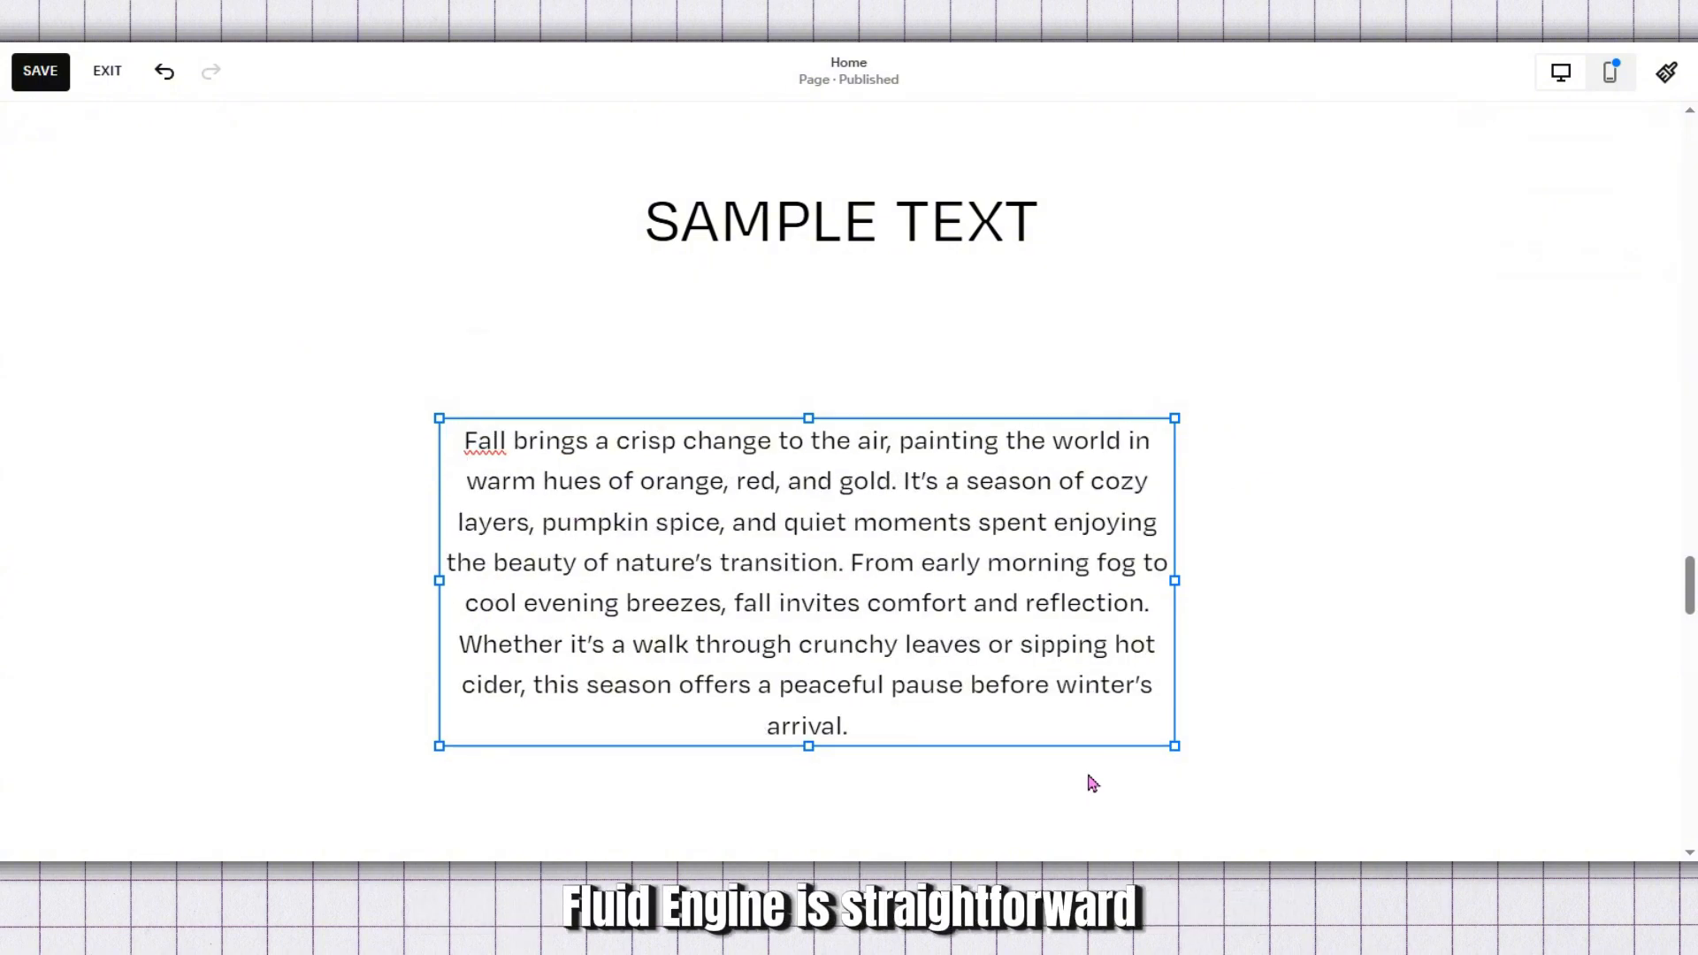
Step: Make the whole fall paragraph italic and colour it dark brown from the palette
left_click(976, 707)
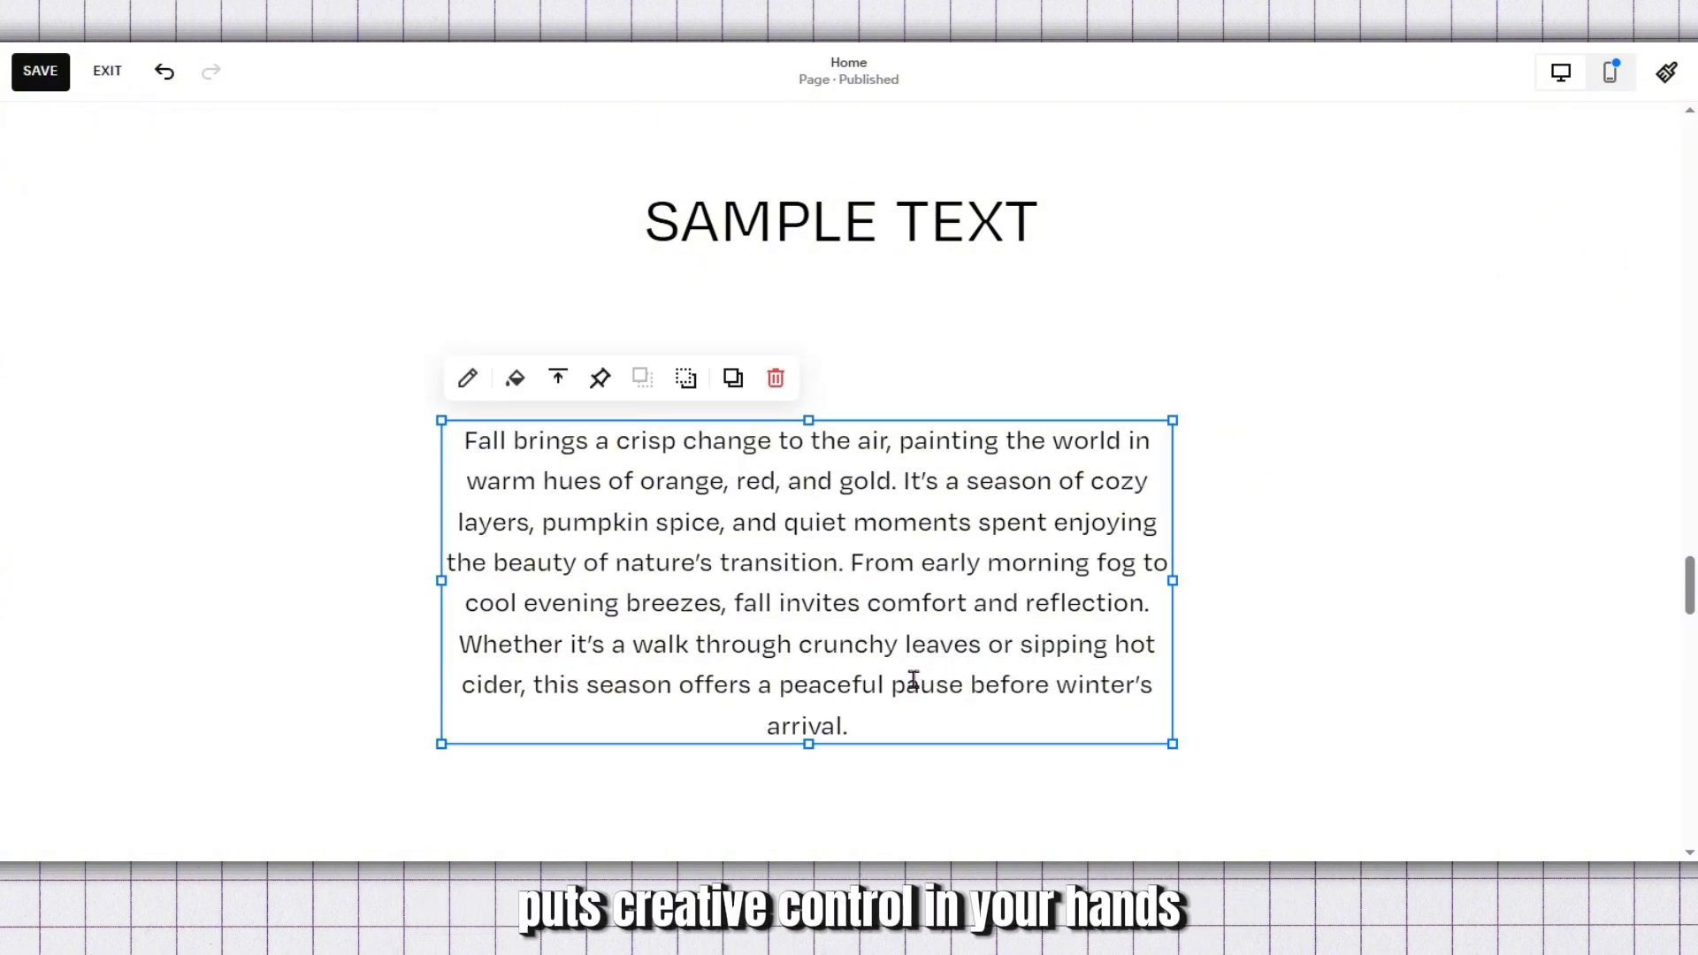
left_click(894, 709)
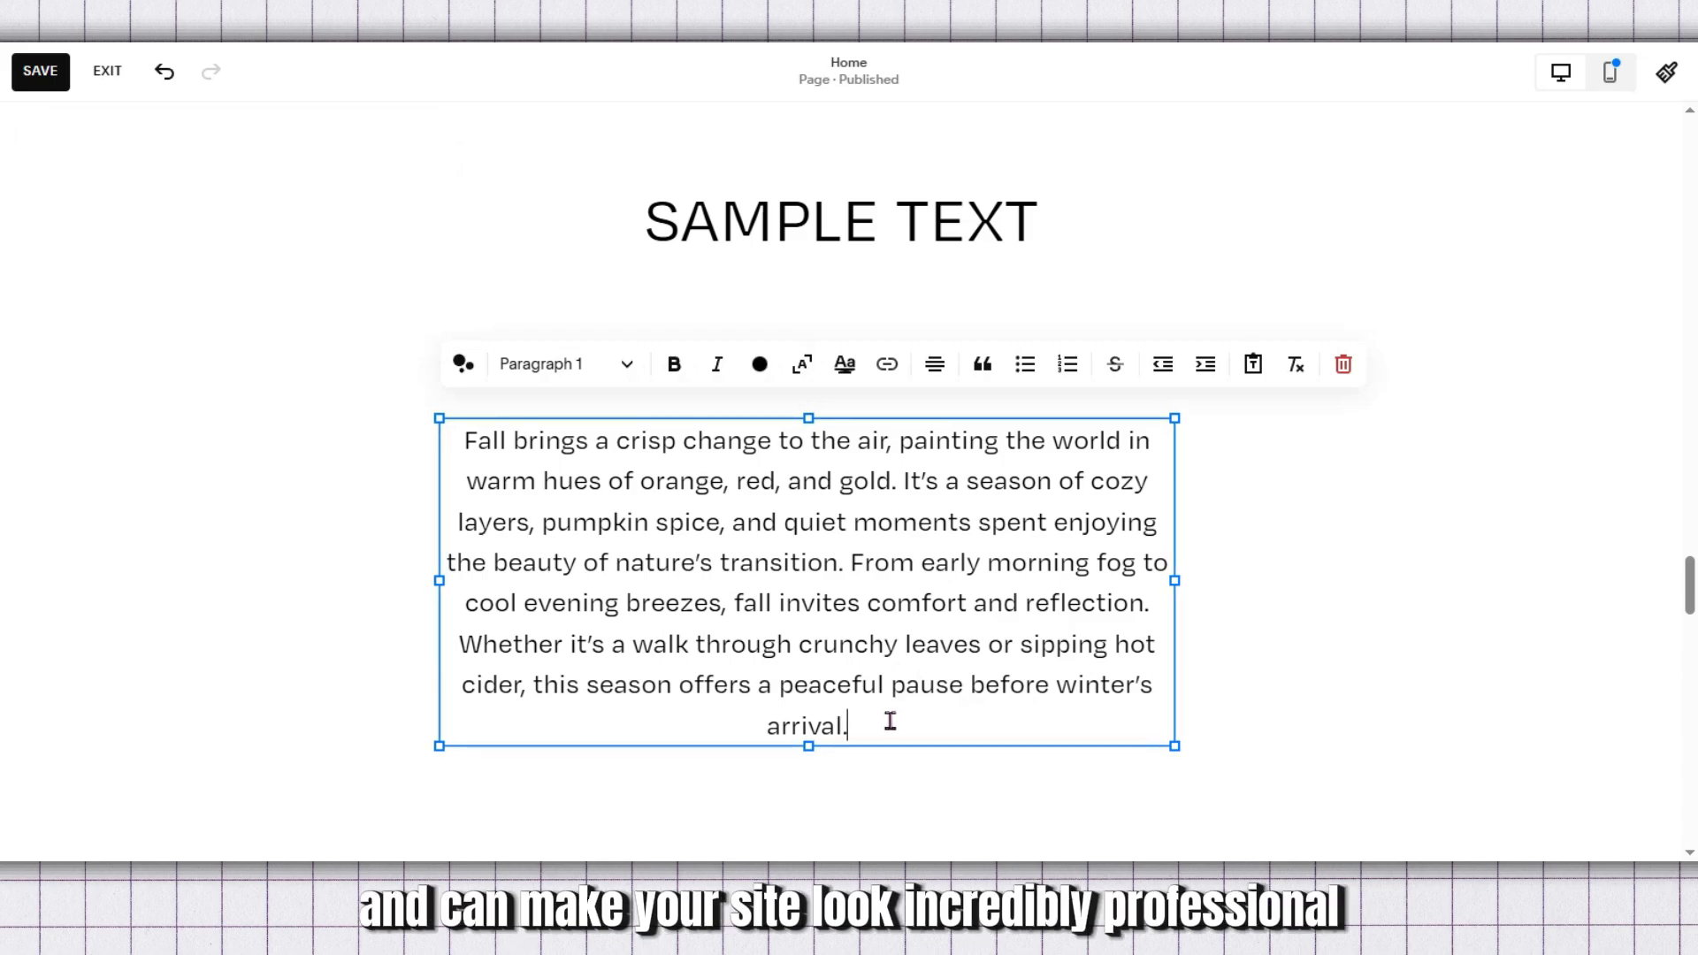
left_click_drag(891, 720, 468, 449)
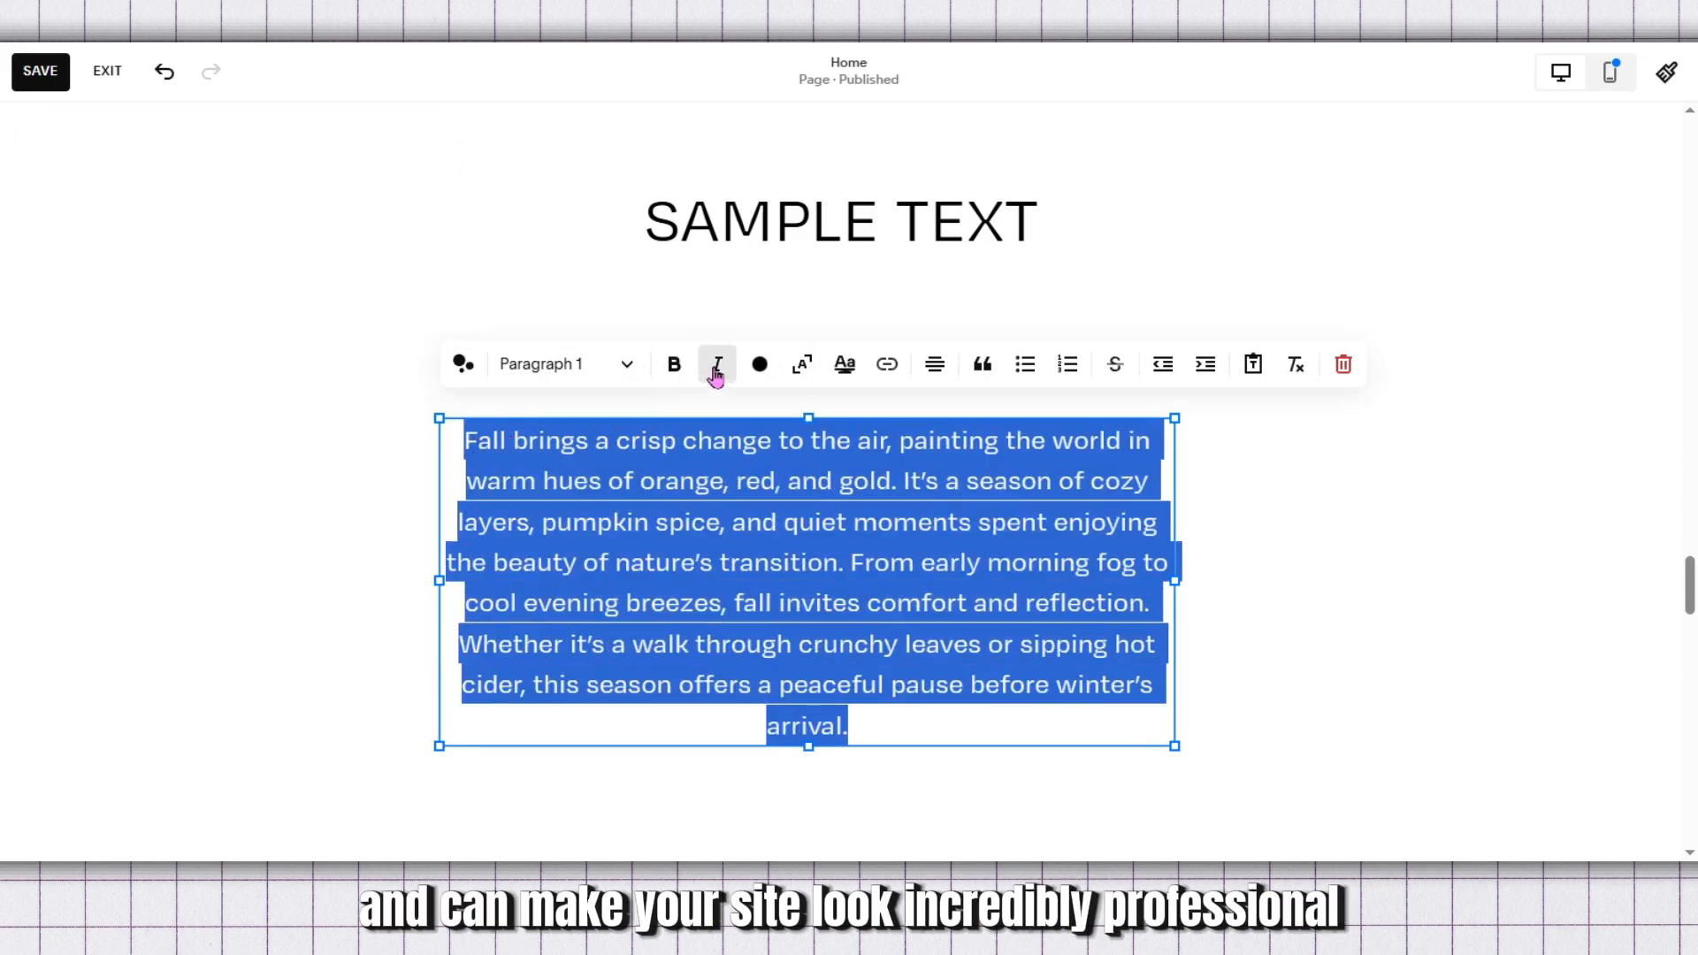
left_click(716, 366)
left_click(759, 368)
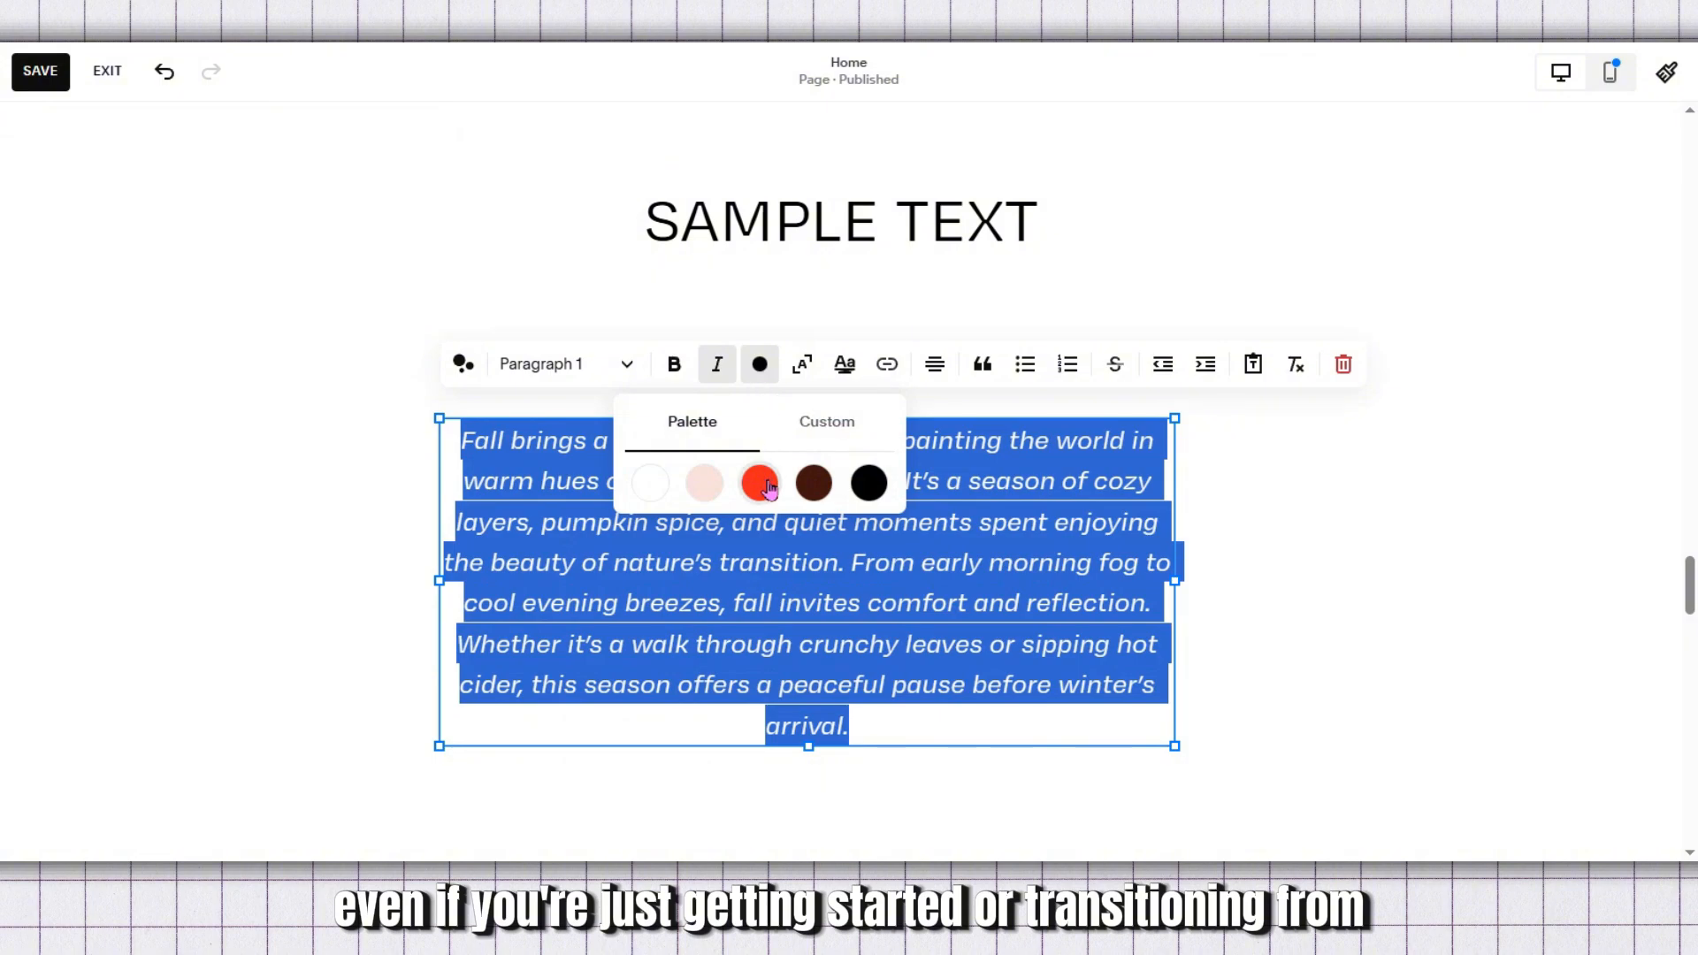
left_click(813, 483)
left_click(954, 726)
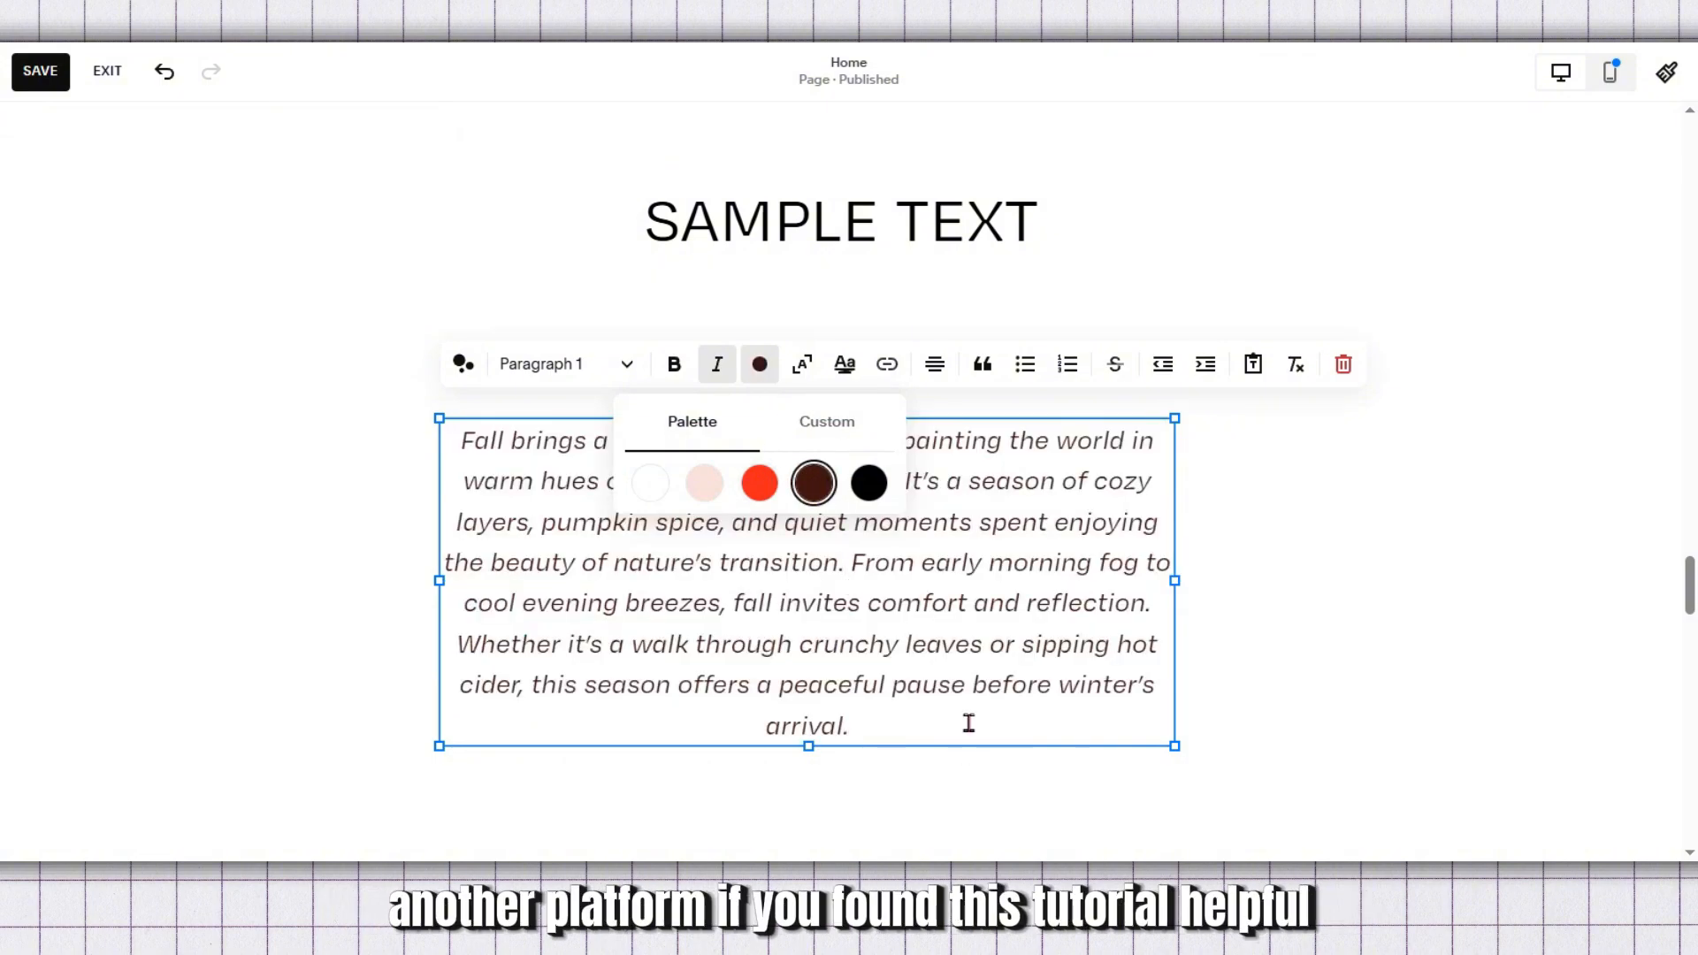
left_click(1335, 672)
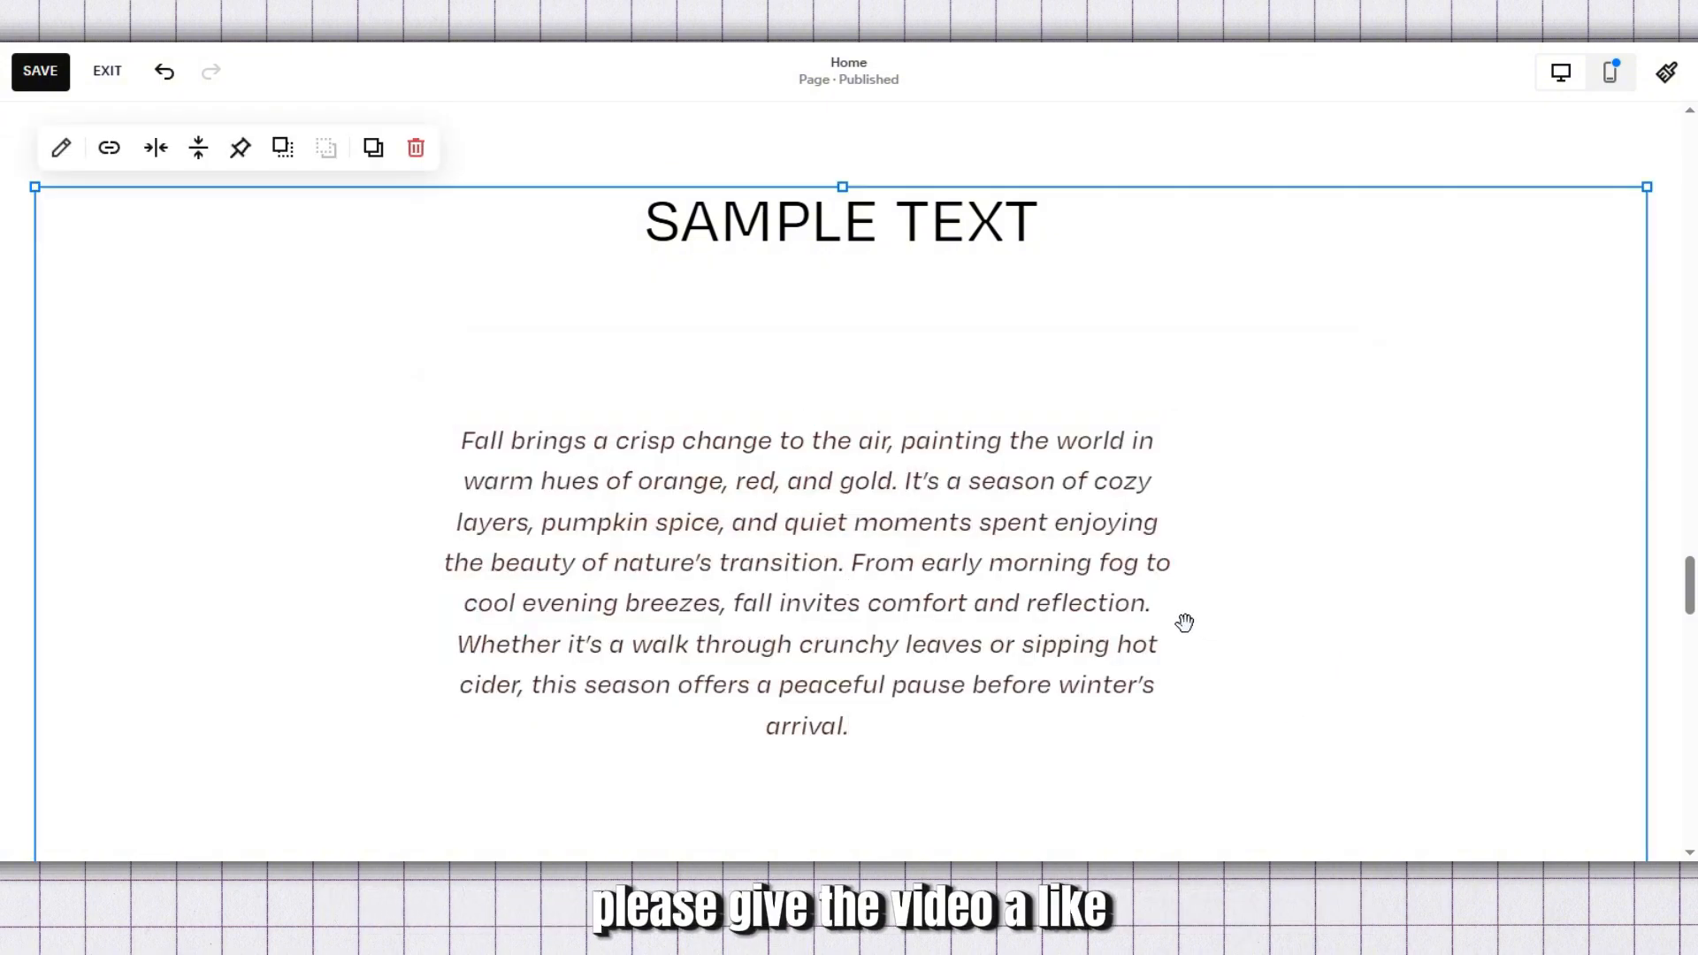